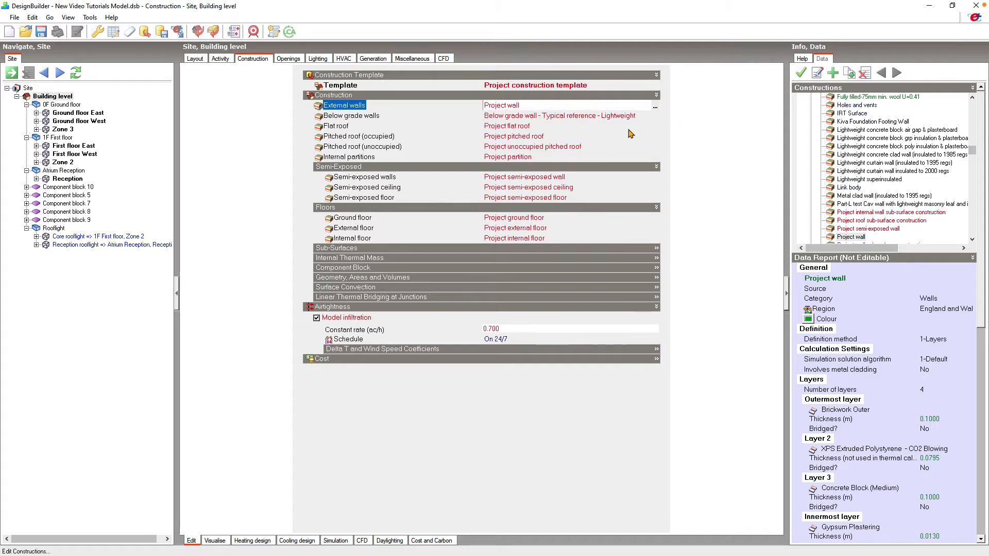
- Create a new roof construction in the library and name it Example roof
click(601, 138)
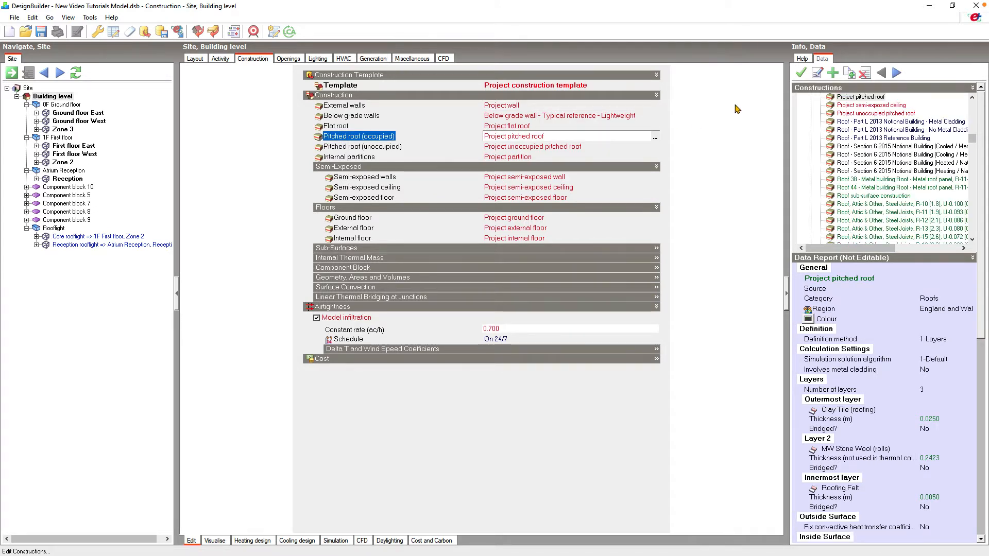
click(833, 74)
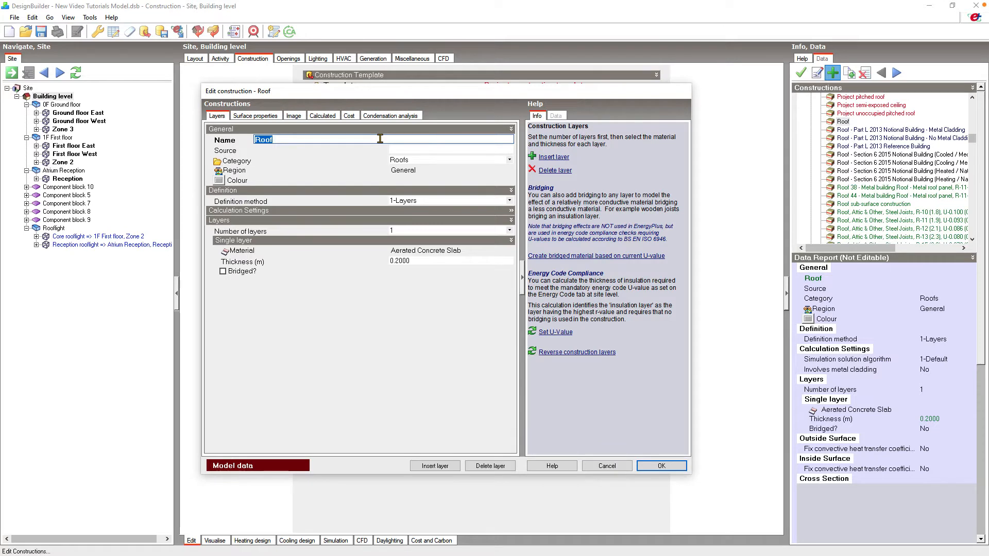
text(Example roof)
- Set the construction to 4 layers and make the outermost layer's material Clay Tile (roofing)
click(423, 231)
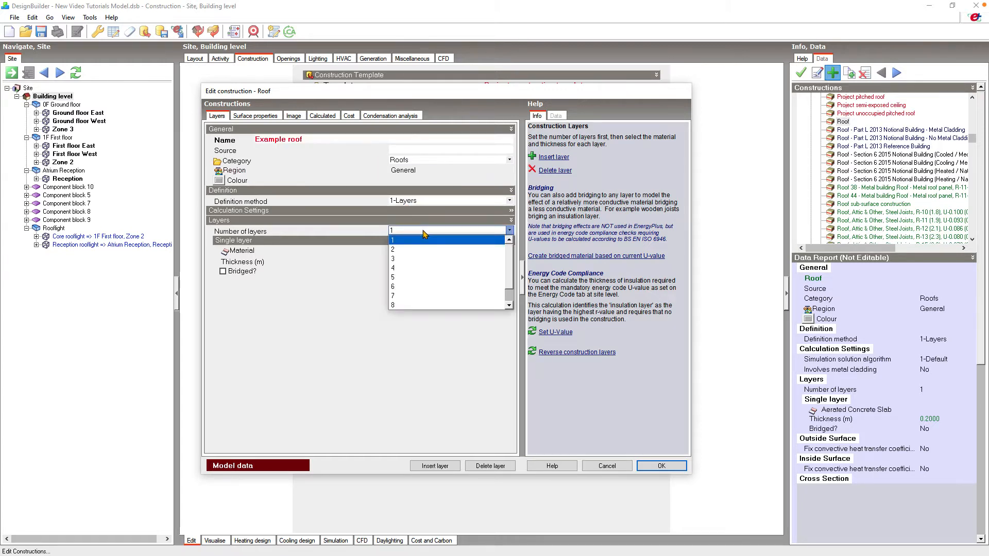
click(418, 268)
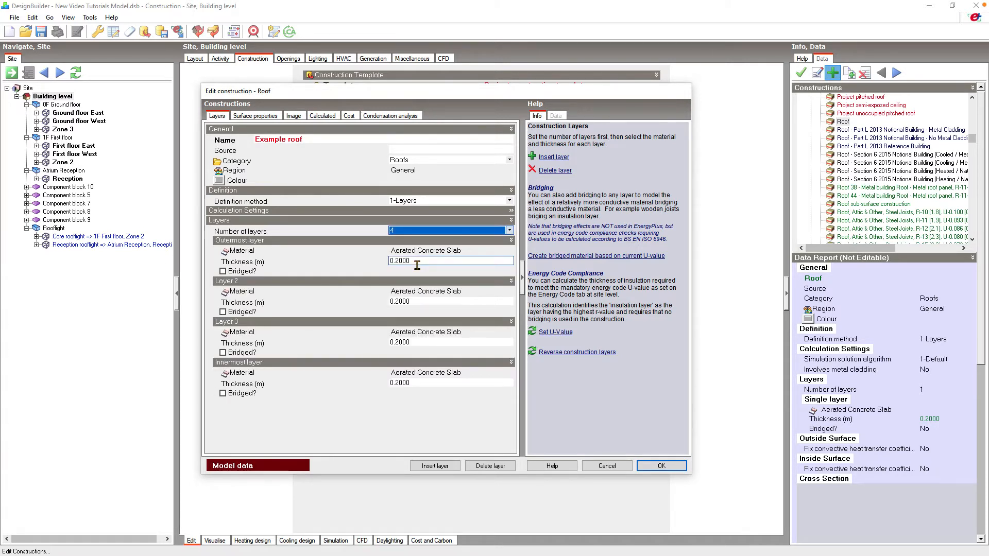
click(494, 251)
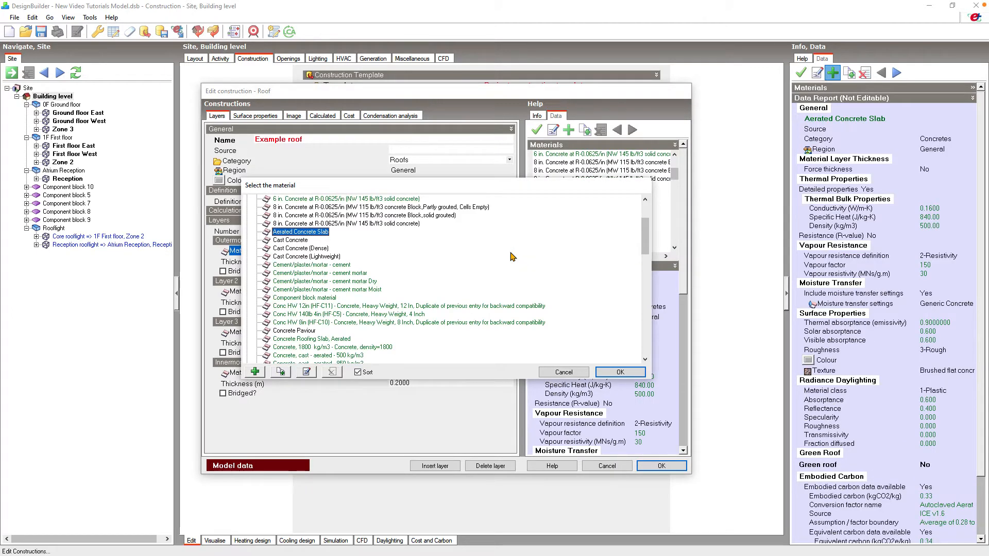
scroll(511, 256, down, 20)
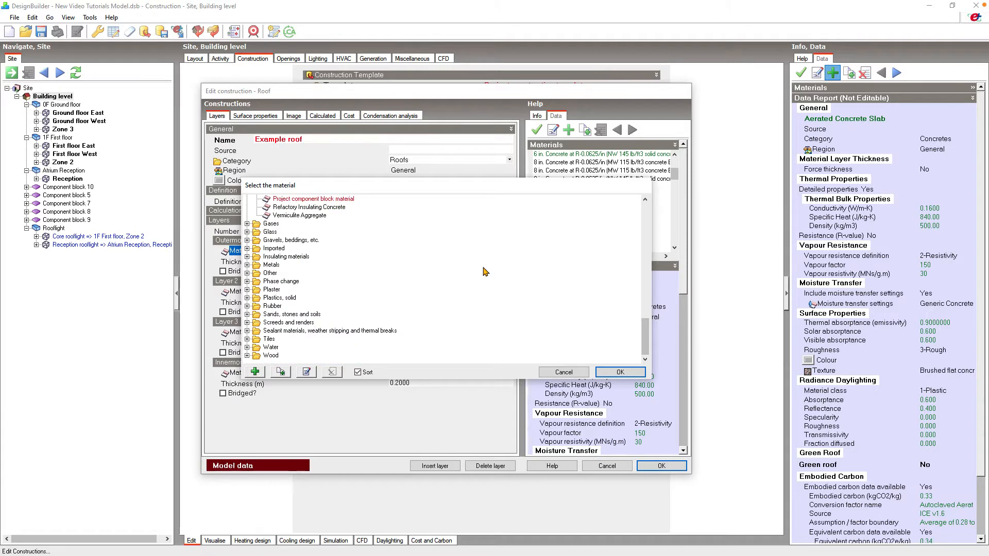
scroll(484, 271, up, 15)
scroll(484, 271, up, 3)
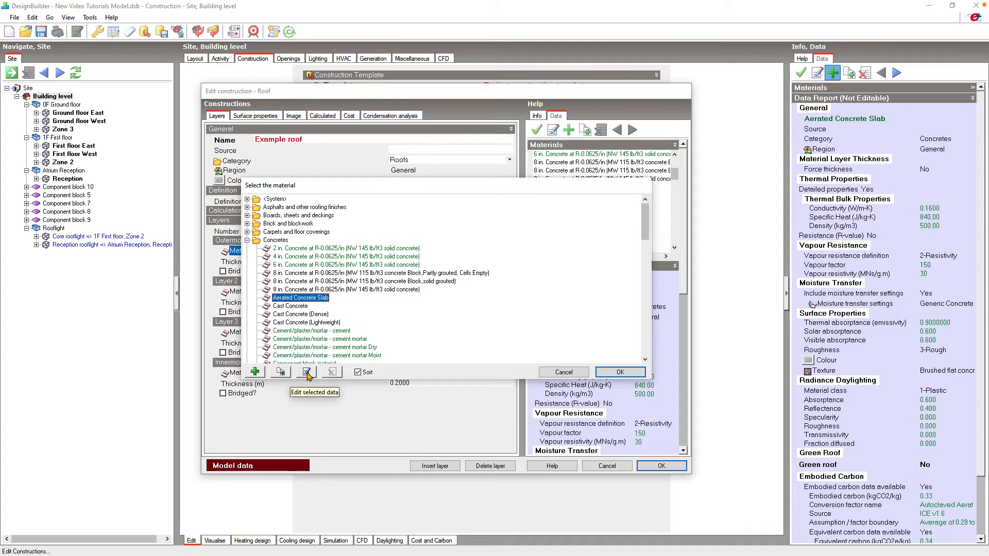
click(248, 240)
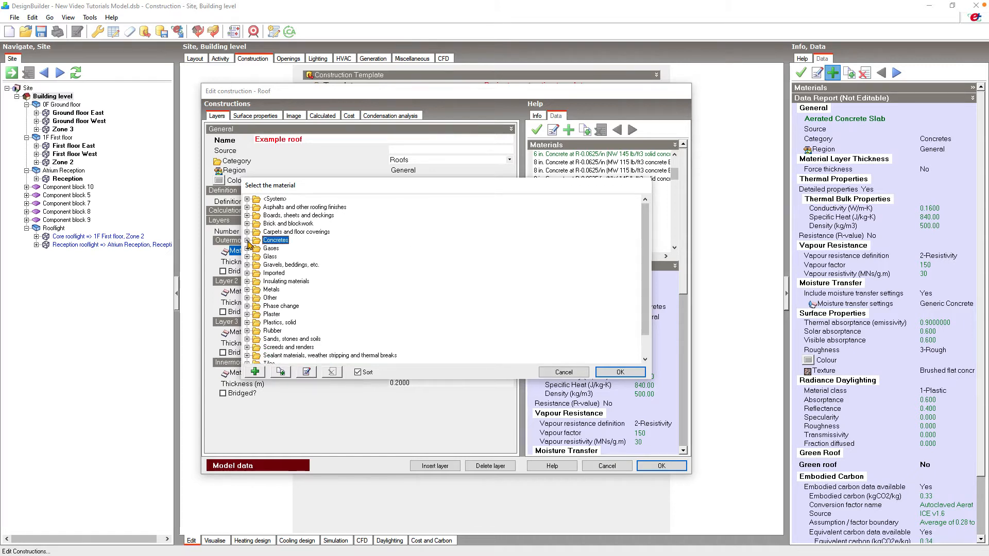
scroll(251, 335, down, 1)
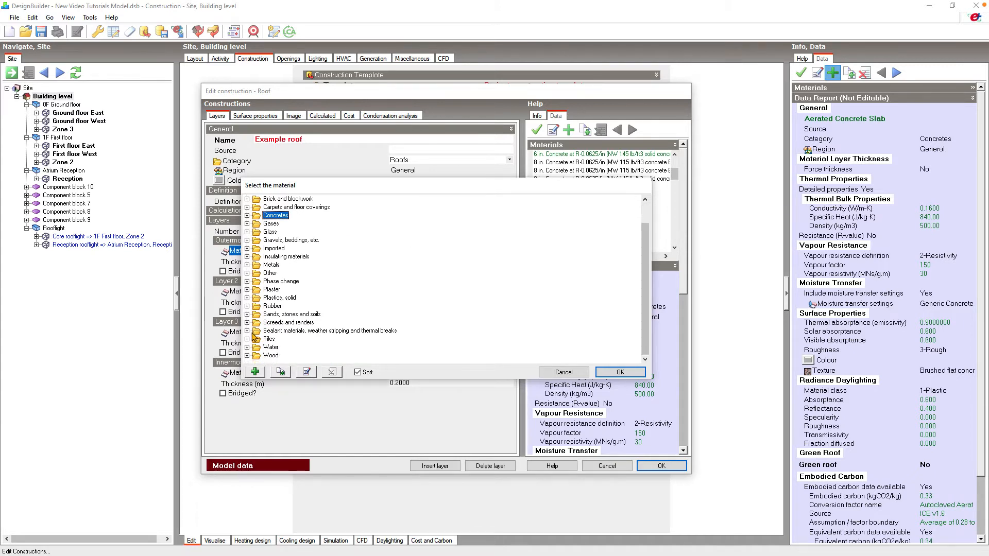
click(248, 338)
click(292, 323)
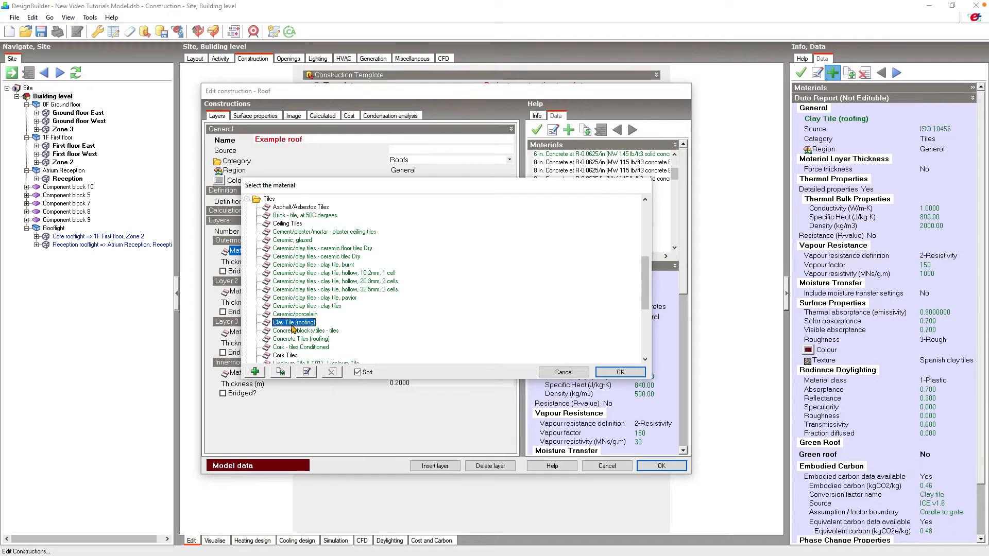
click(611, 372)
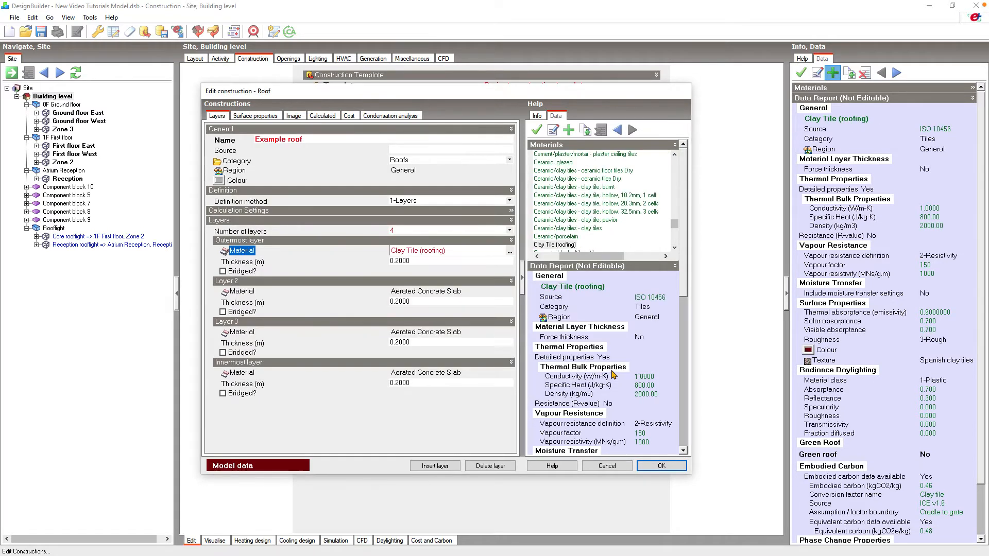
- Set the outermost layer's thickness to 0.025 m
click(433, 261)
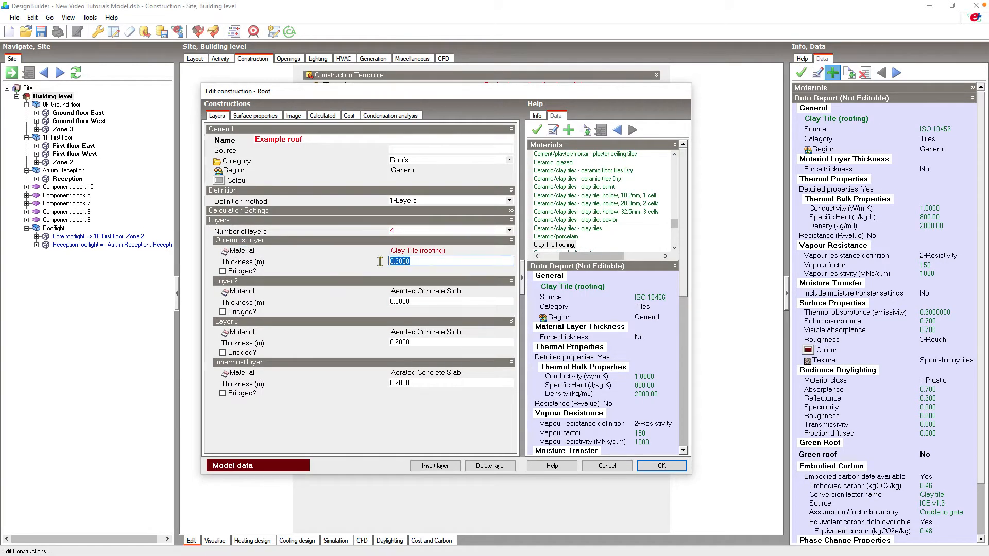
text(0.)
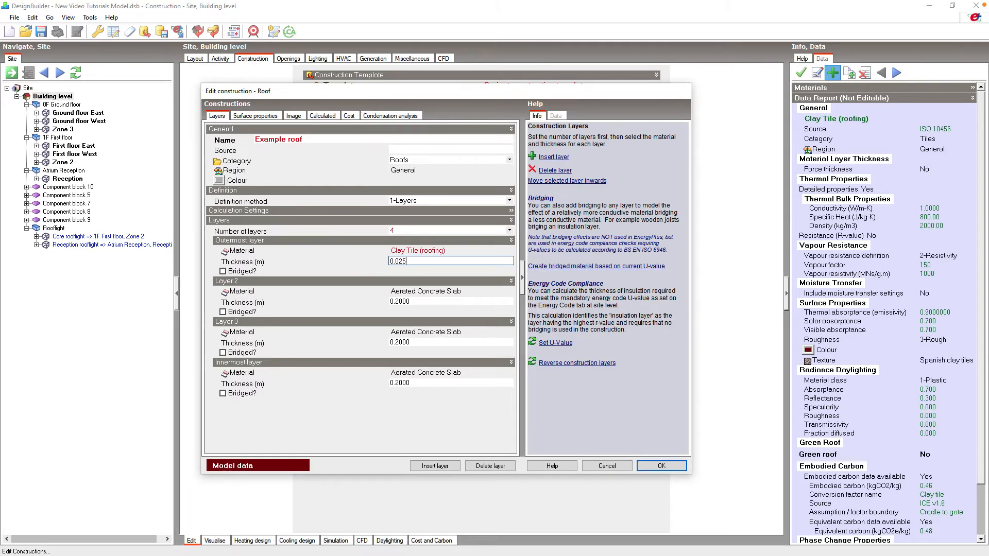
key(Return)
- Set layer 2's material to Roofing Felt with a thickness of 0.001 m
click(510, 294)
click(511, 295)
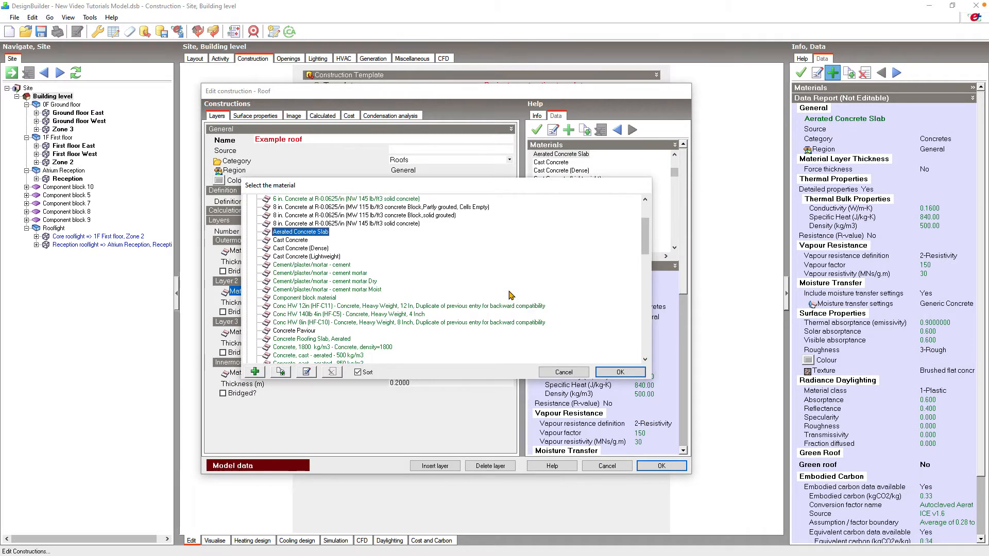
scroll(511, 295, up, 3)
click(247, 208)
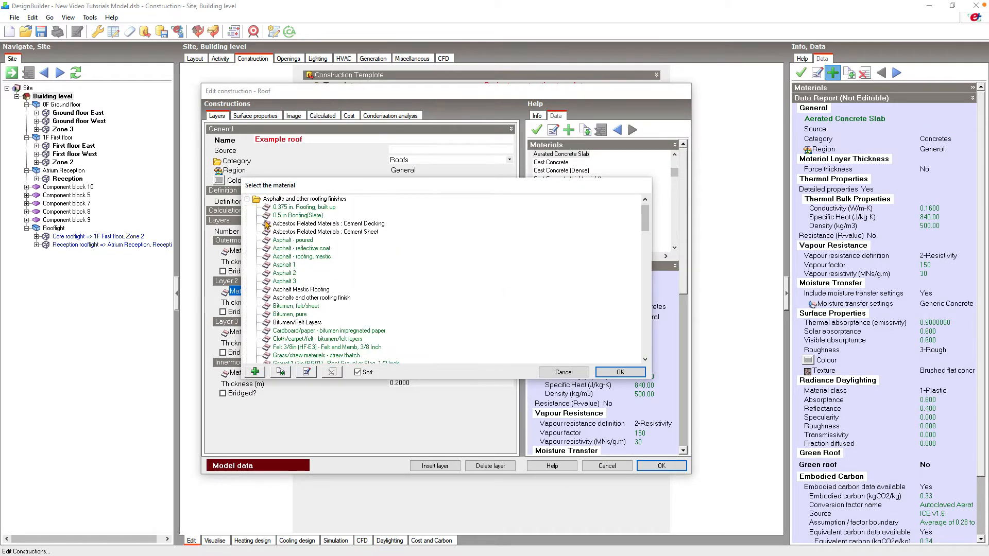
scroll(294, 309, down, 2)
click(293, 314)
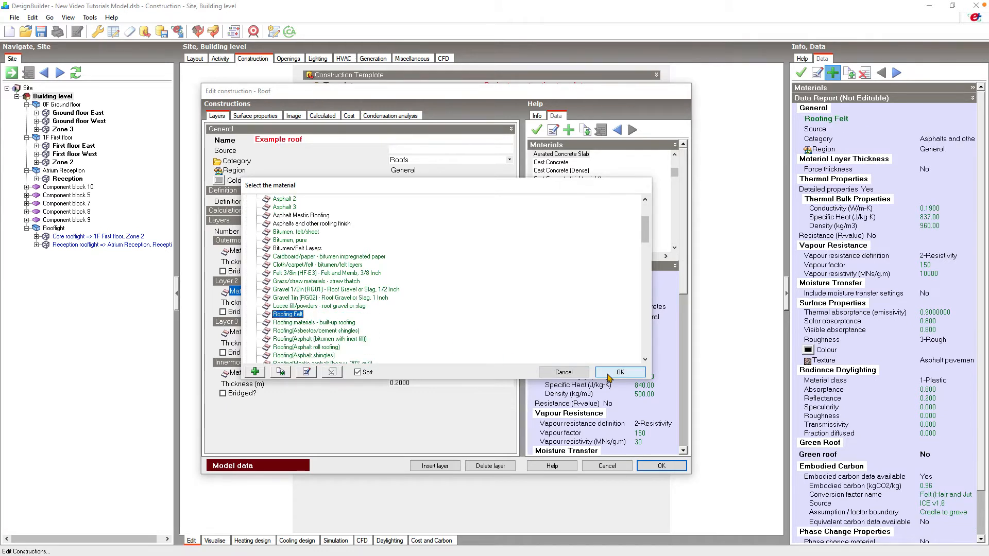
click(609, 373)
drag(429, 304, 369, 306)
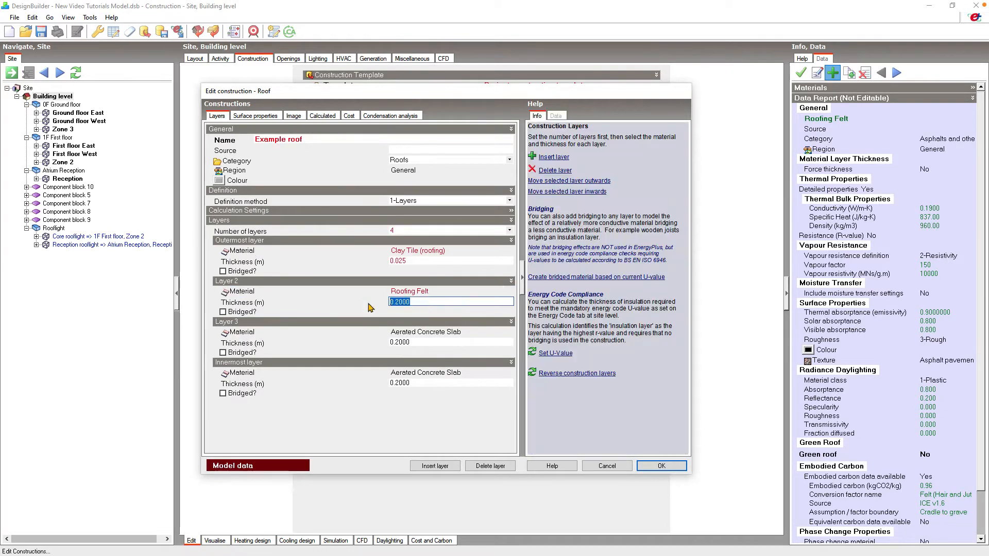
text(0.001)
key(Return)
- Set layer 3's material to PUR Polyurethane Board (Diffusion open) with a thickness of 0.100 m
click(514, 335)
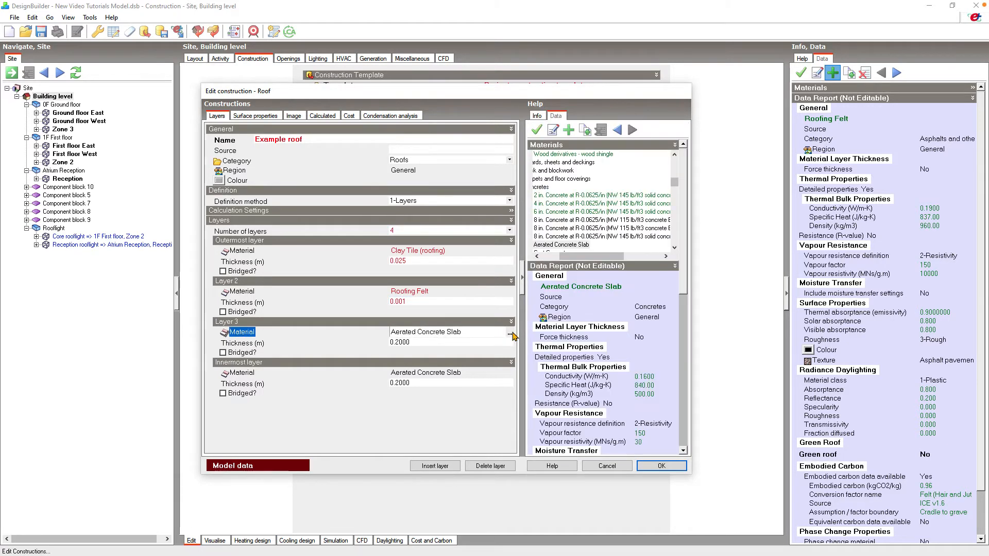
click(514, 335)
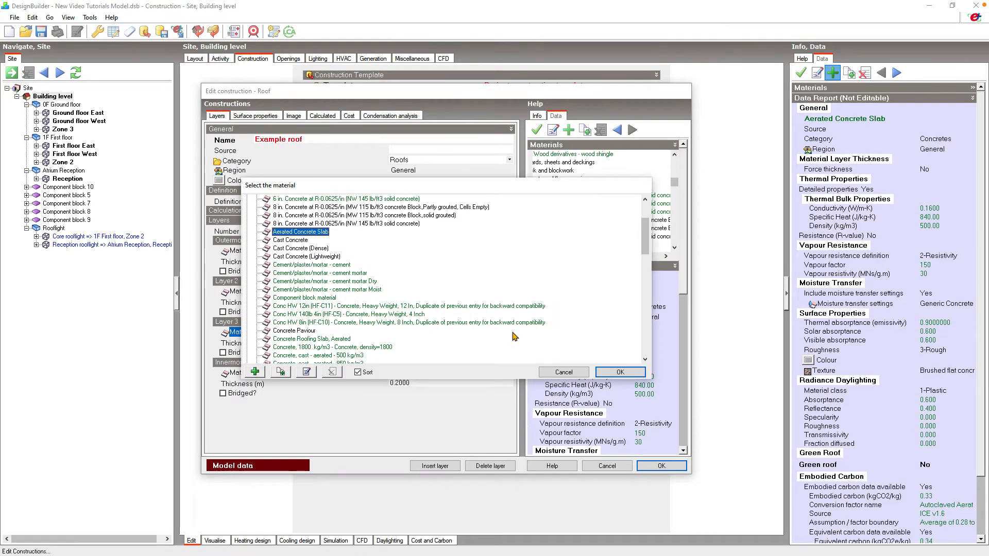
scroll(514, 336, down, 10)
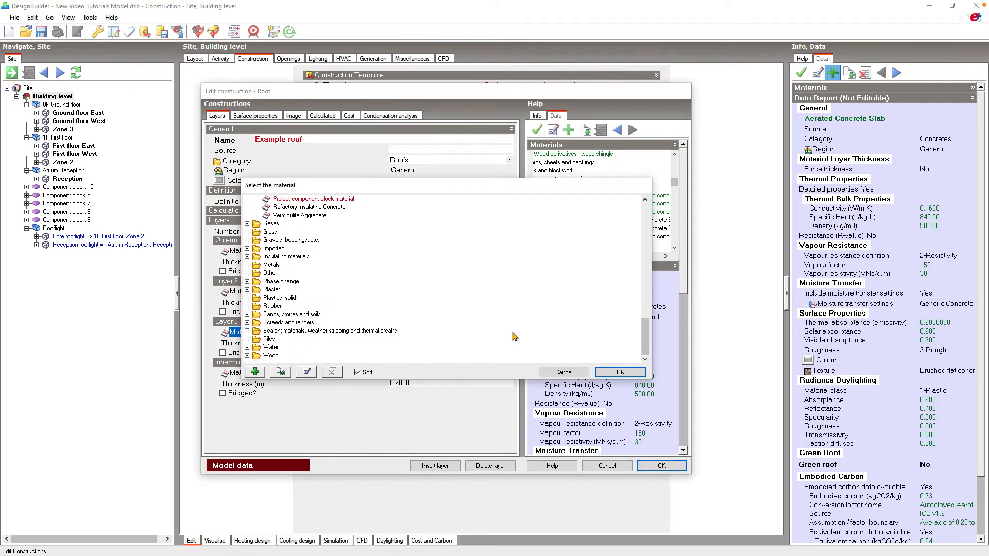
click(248, 256)
scroll(290, 267, down, 3)
scroll(290, 267, down, 15)
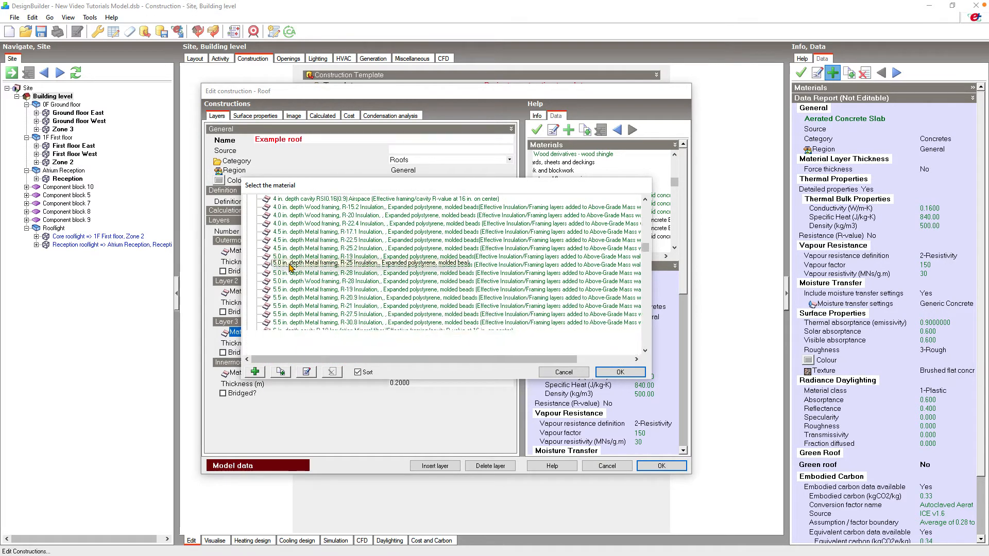
scroll(290, 267, down, 3)
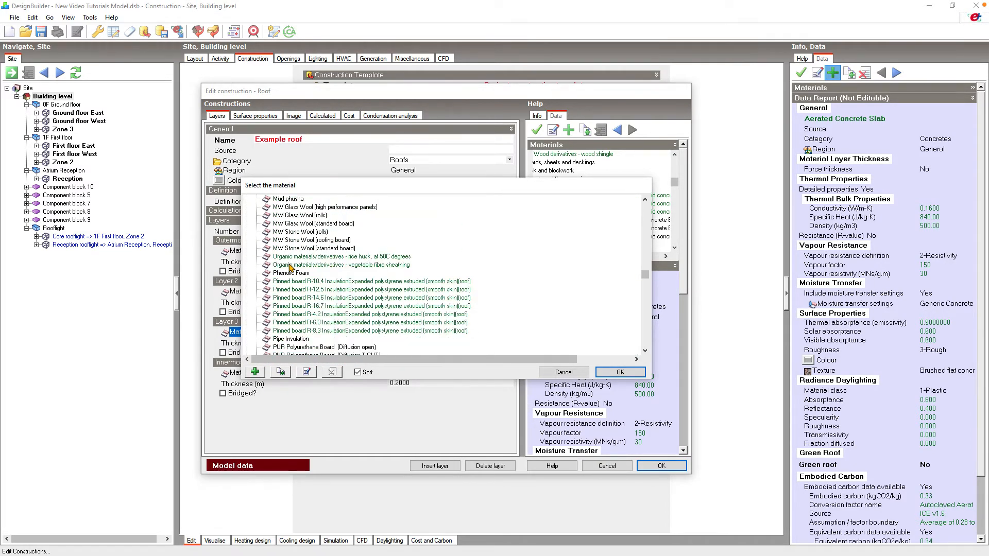
click(349, 298)
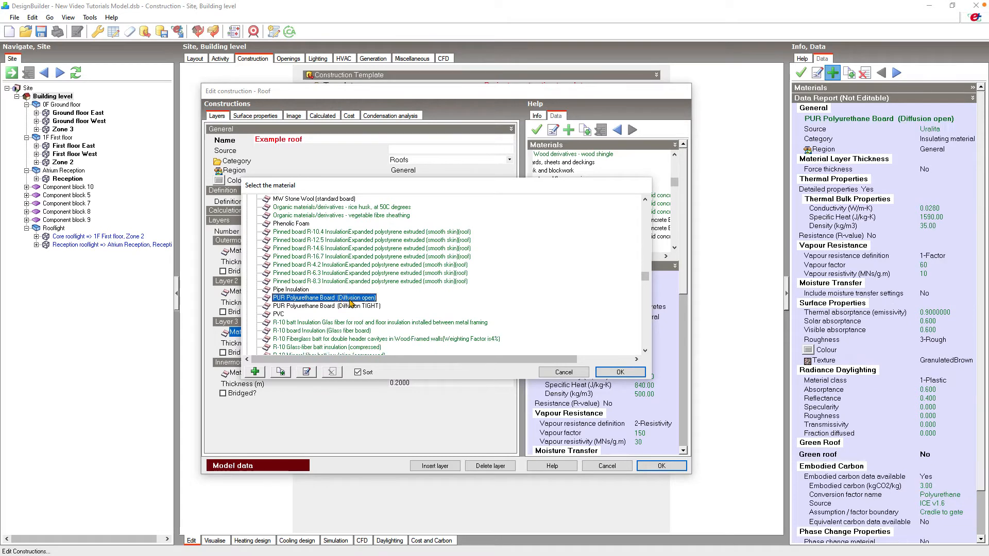
click(619, 373)
click(450, 342)
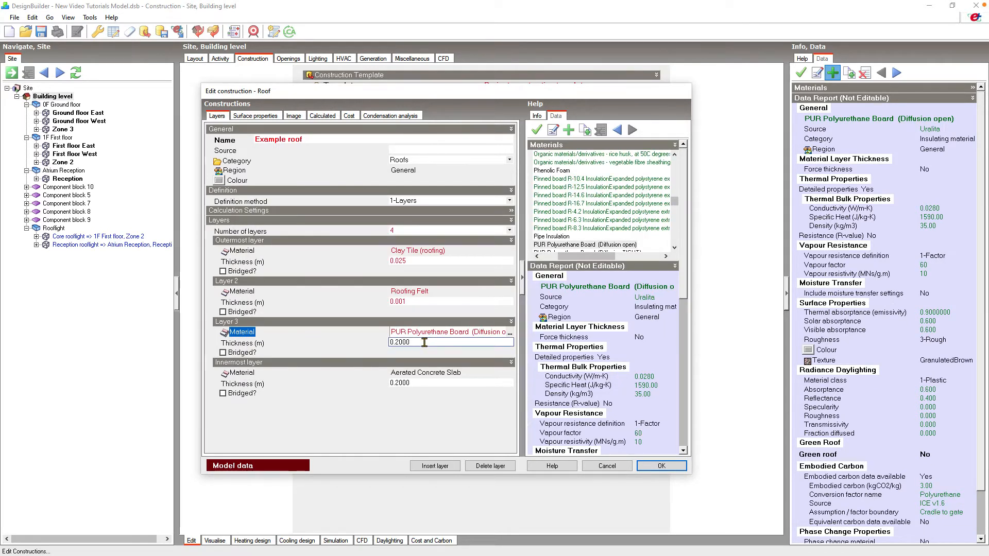
text(0.100)
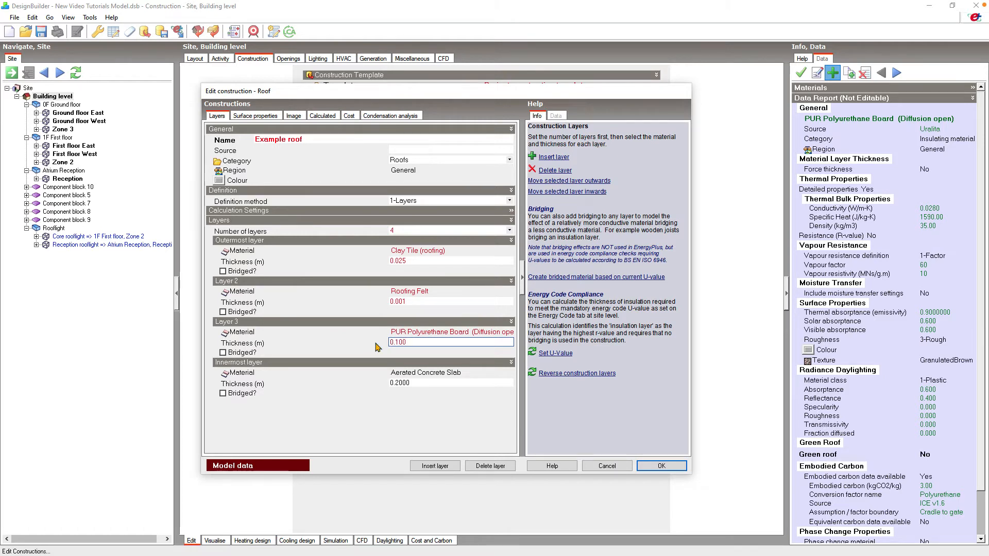
- Set the innermost layer's material to Gypsum Plasterboard with a thickness of 0.013 m
click(509, 374)
click(510, 375)
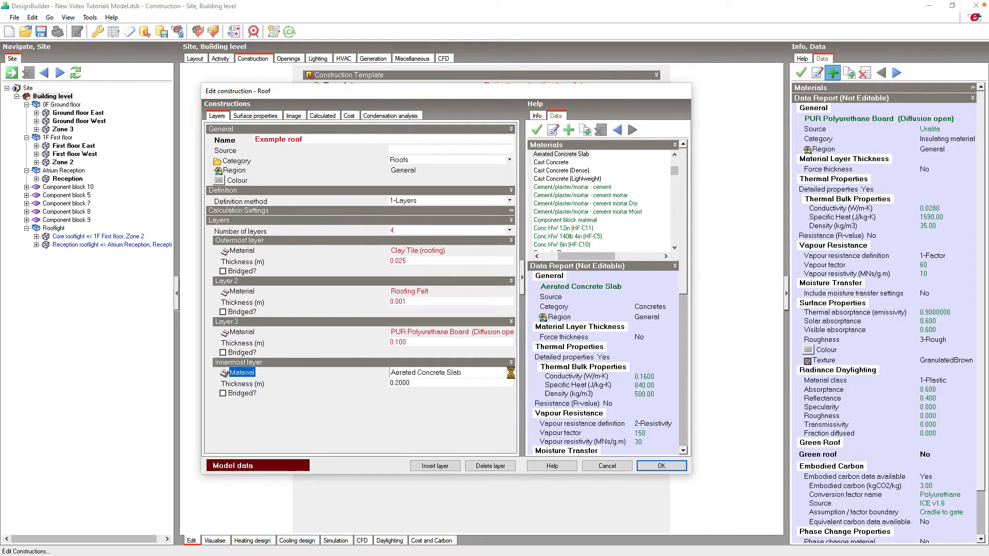
scroll(402, 286, down, 10)
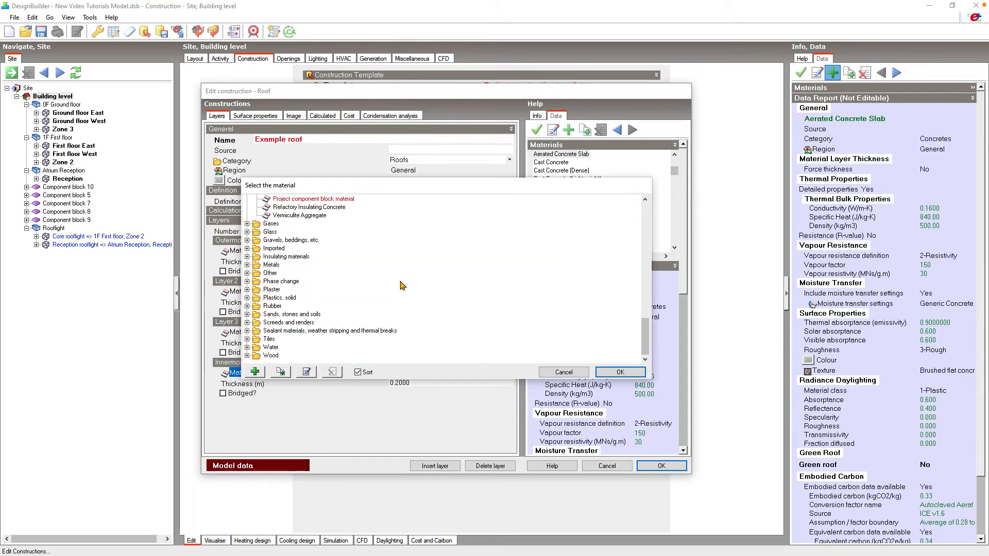
click(248, 290)
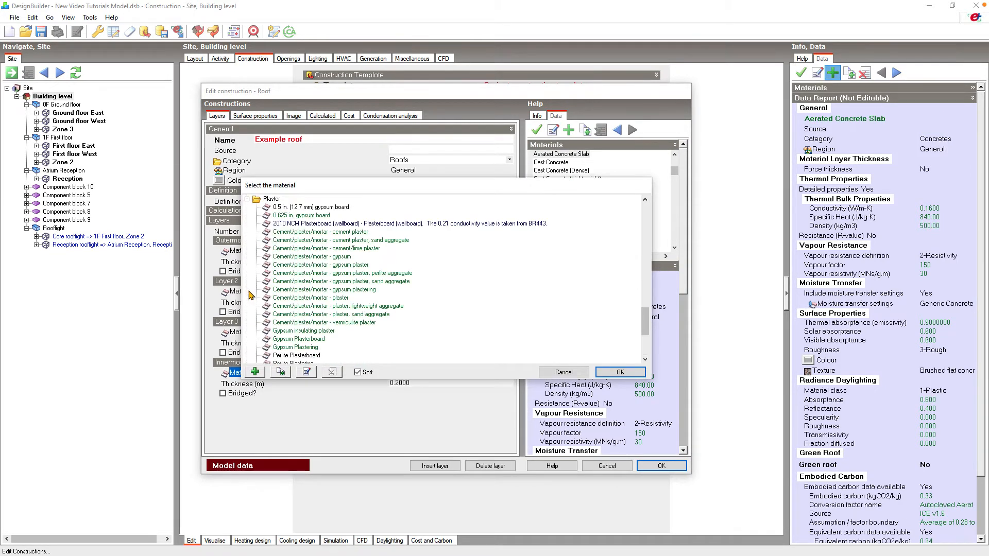
click(302, 340)
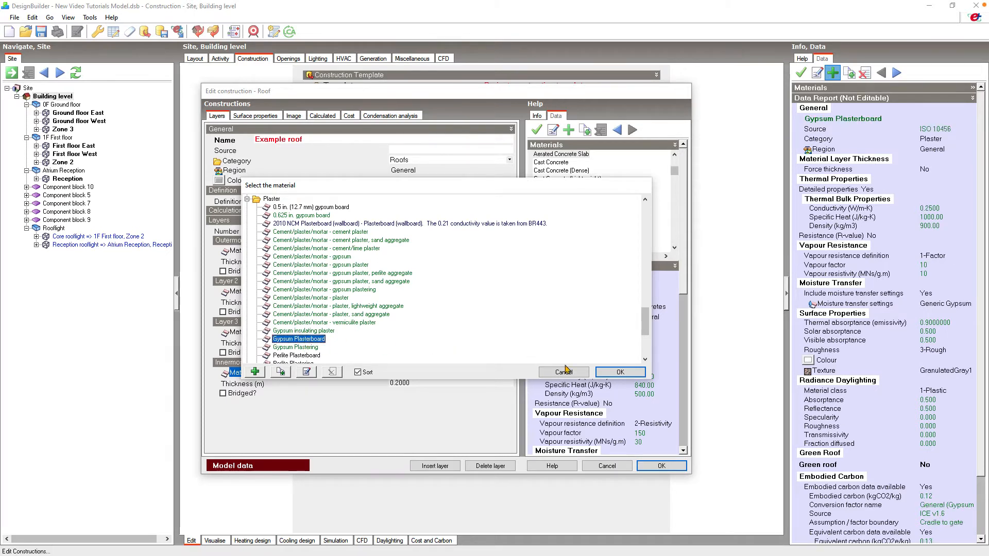
click(620, 372)
click(464, 383)
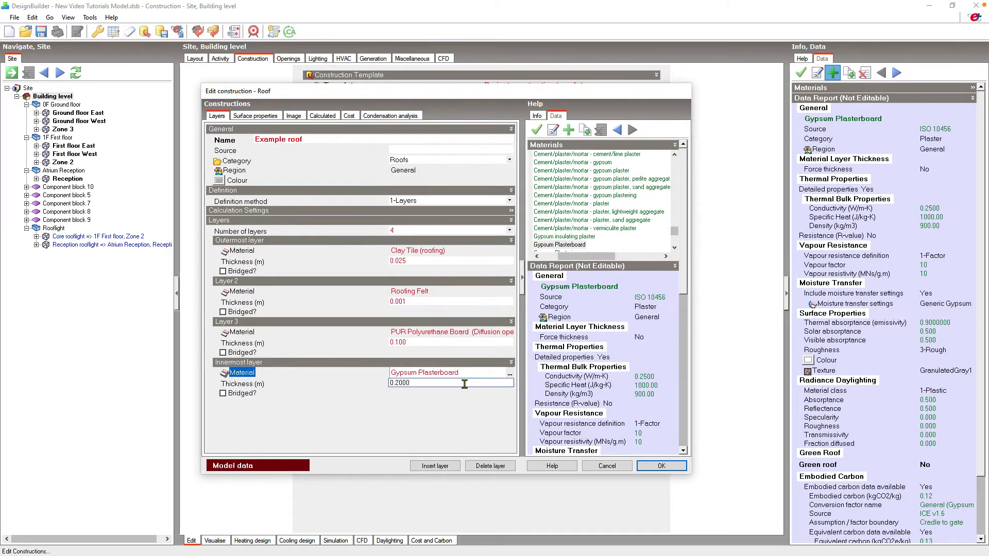
key(BackSpace)
key(BackSpace)
key(BackSpace)
key(BackSpace)
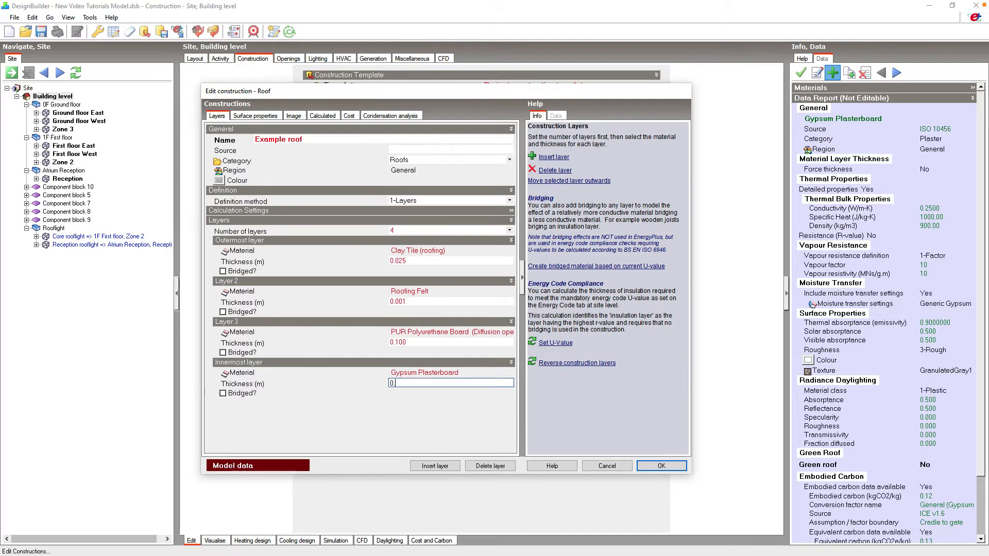
text(013)
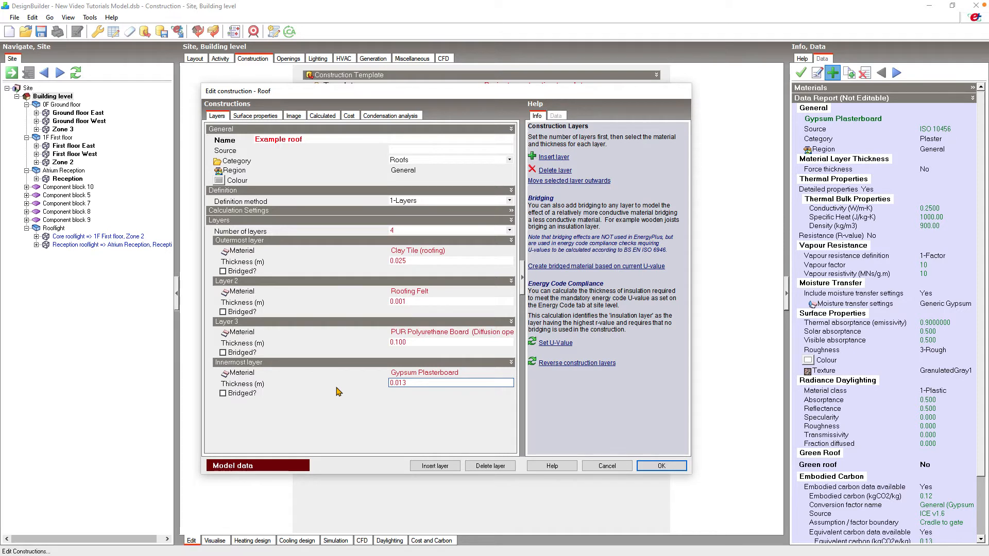
- View the construction's cross-section image
click(294, 119)
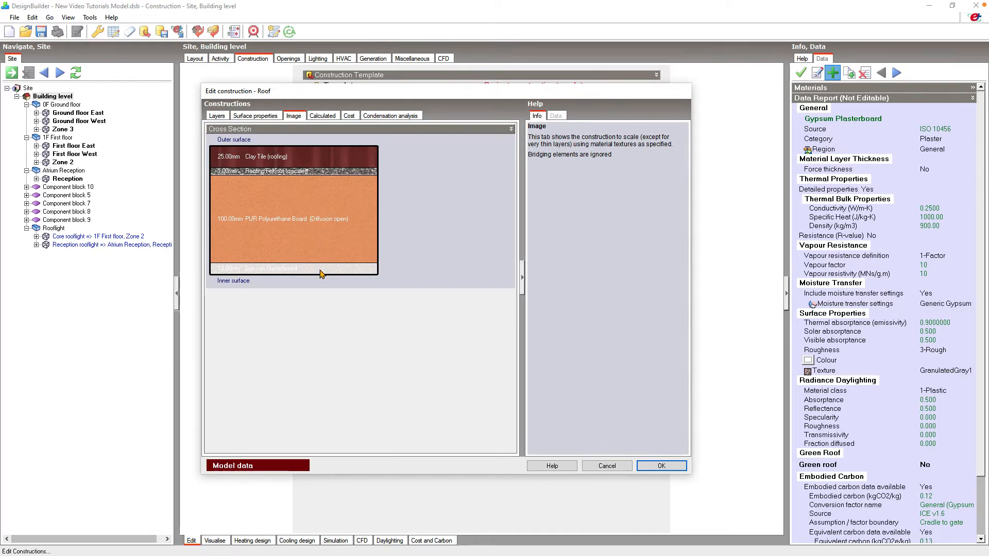
- Review the construction's calculated thermal data, then return to the layer settings
click(323, 116)
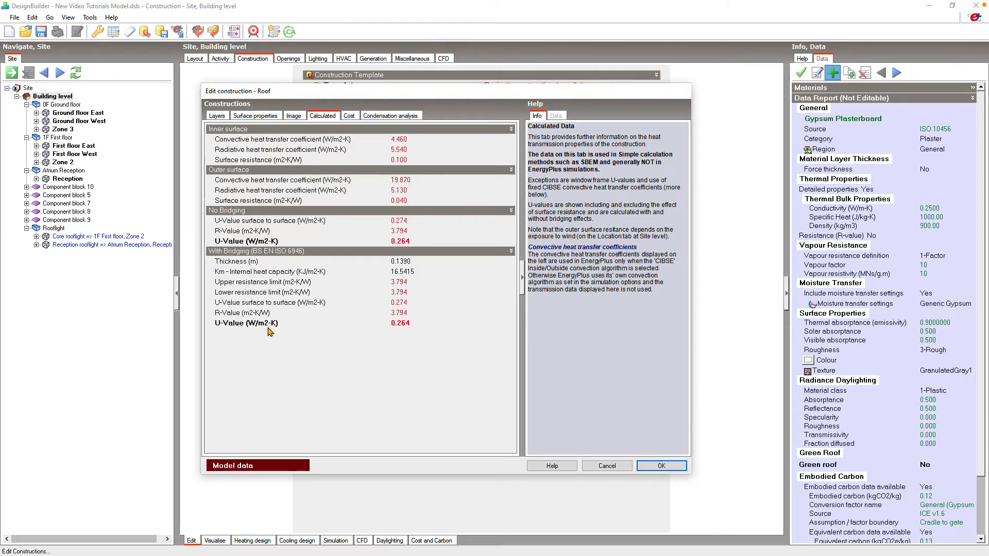
click(224, 118)
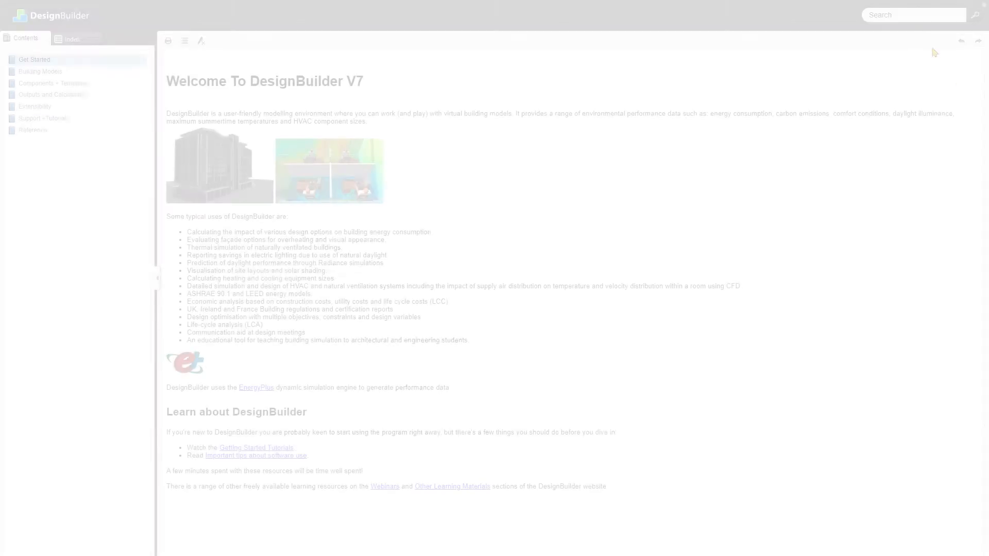
- Search the help documentation for thermal bridging
click(909, 14)
text(the)
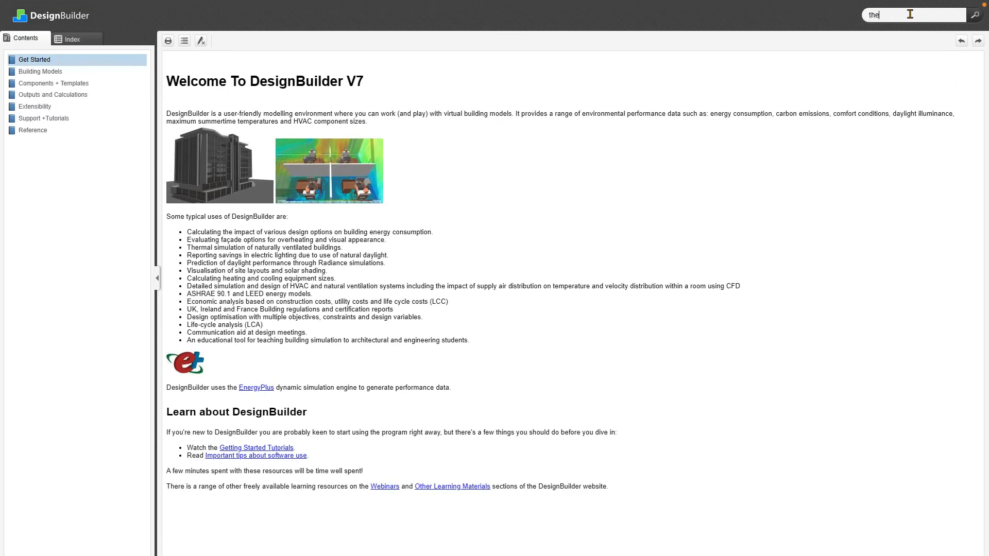
text(rmal bridging)
click(975, 16)
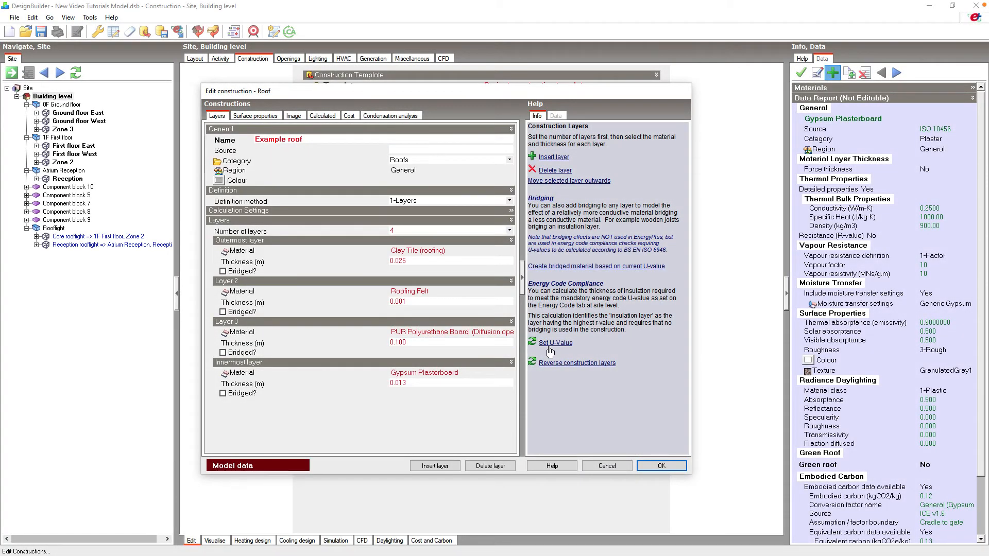
- Try to set the construction's U-value to 0.180 W/m2-K, declining the insulation layer update
click(550, 348)
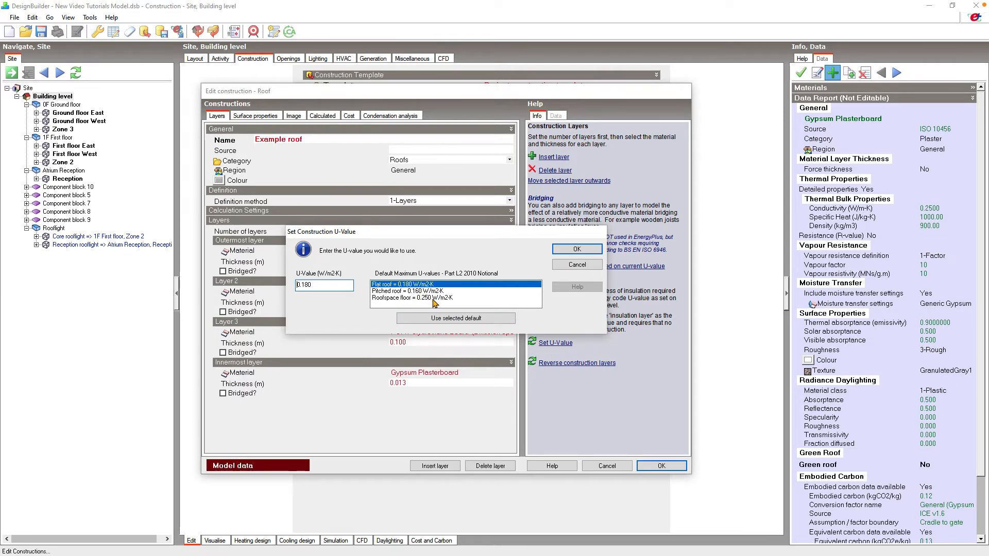
click(578, 250)
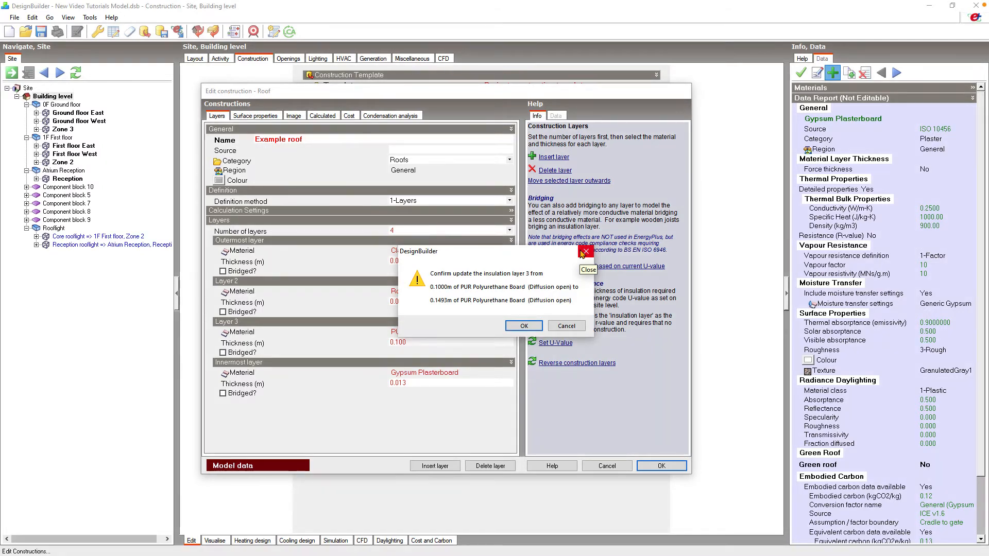
click(567, 326)
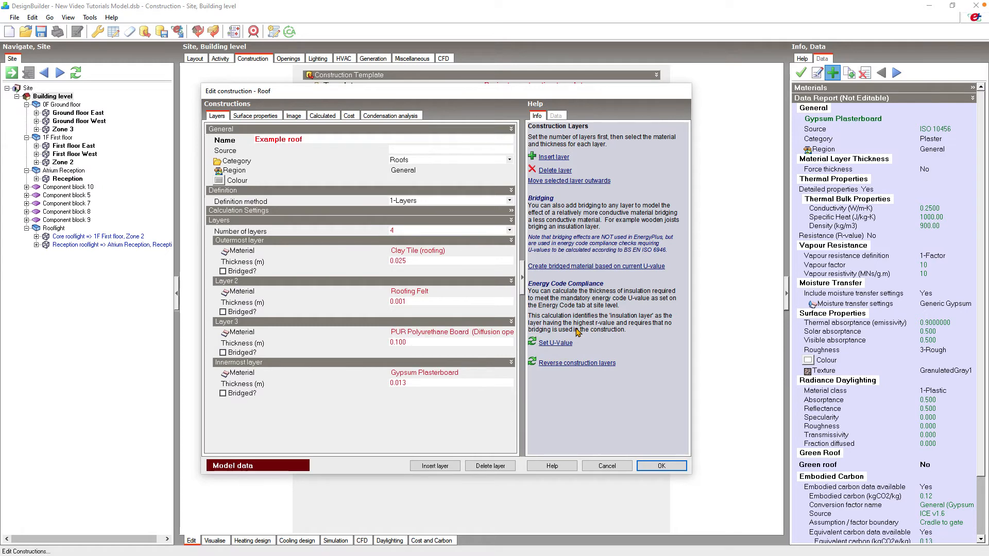
- Review the condensation analysis report and its options, then save and close the Example roof construction
click(416, 116)
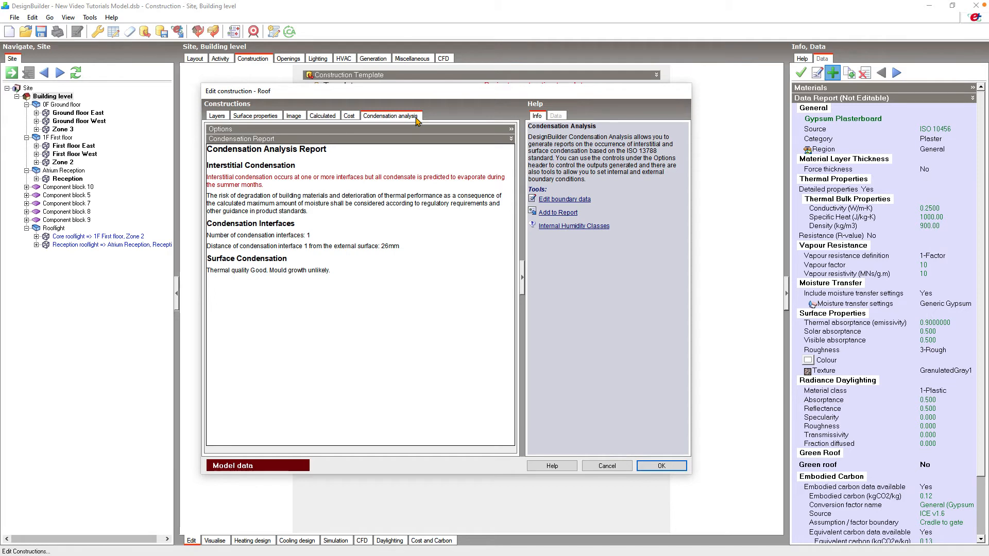
click(416, 130)
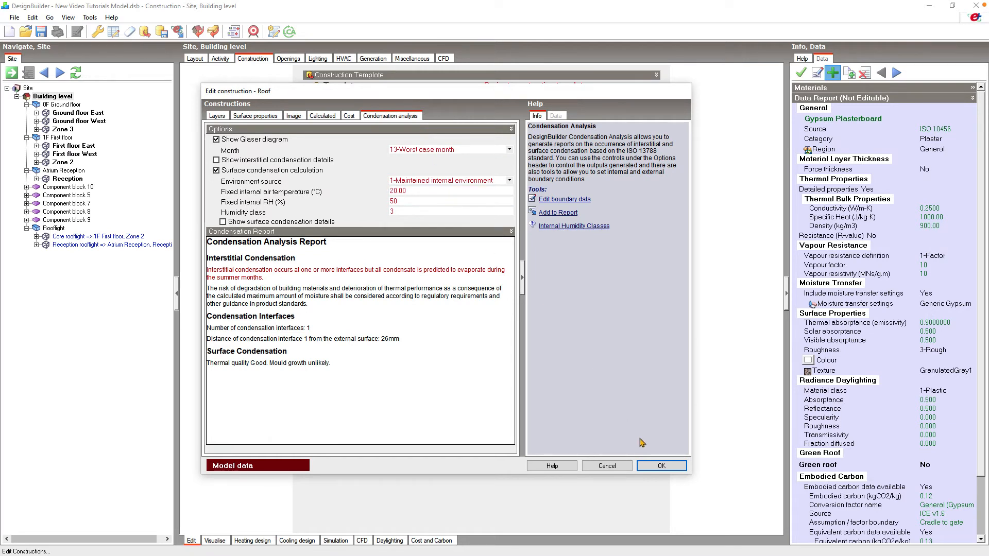
click(662, 465)
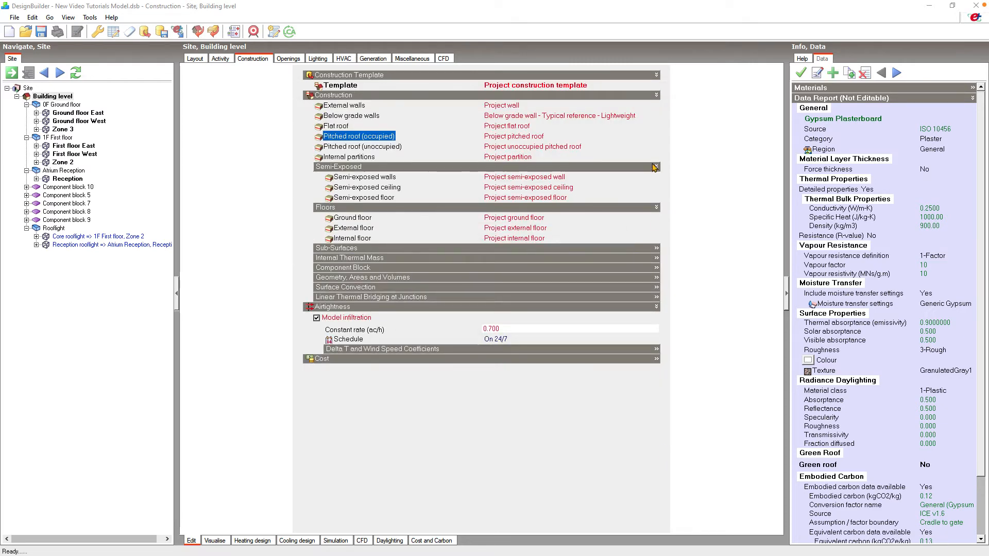
- Assign Example roof as the building-level Pitched roof (occupied) construction and check it on the first floor east external roof
click(645, 137)
scroll(828, 178, up, 9)
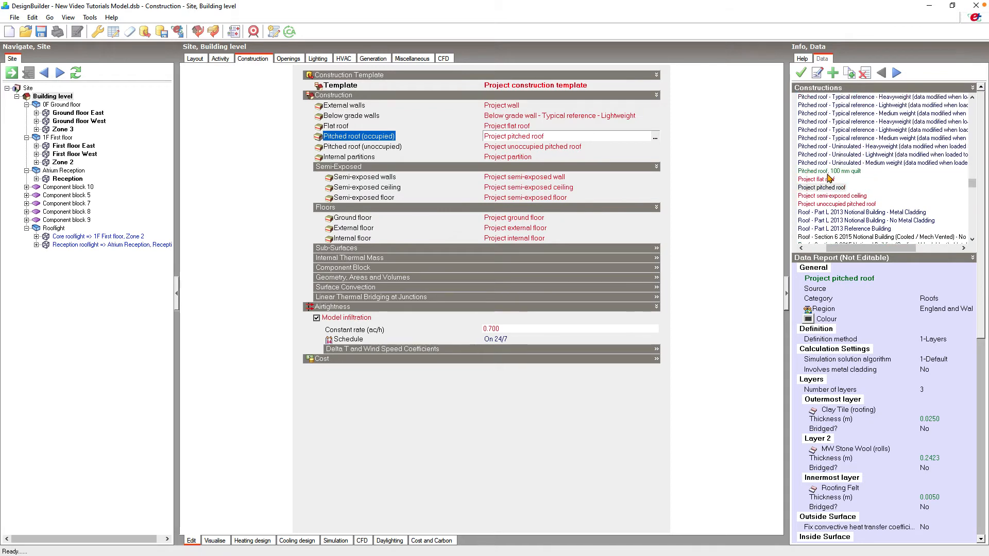
scroll(828, 177, up, 5)
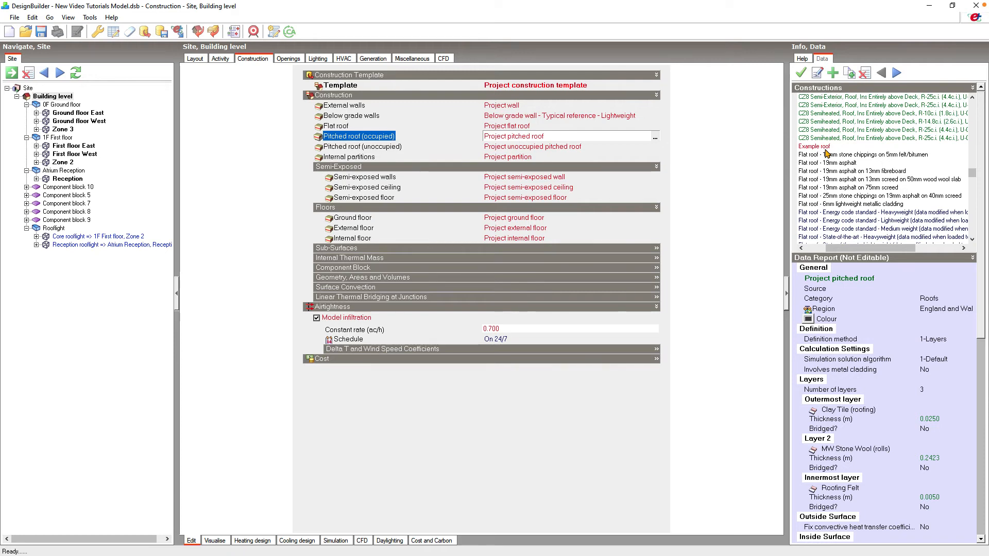
click(36, 146)
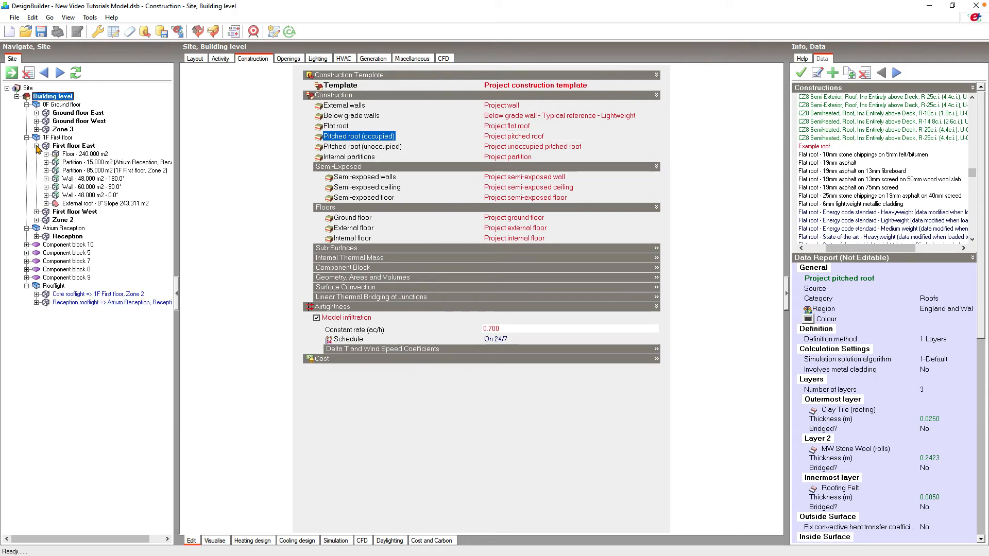
click(86, 204)
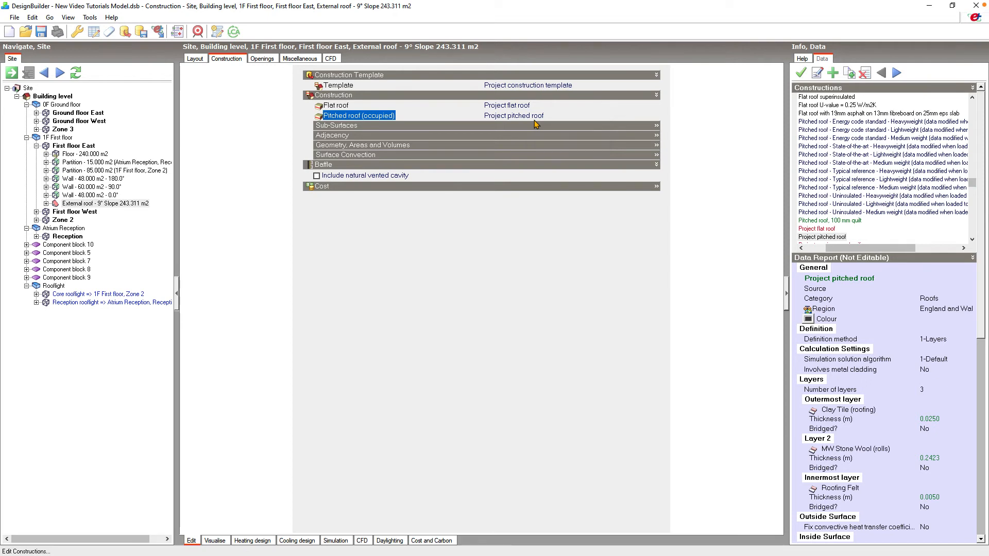
click(71, 97)
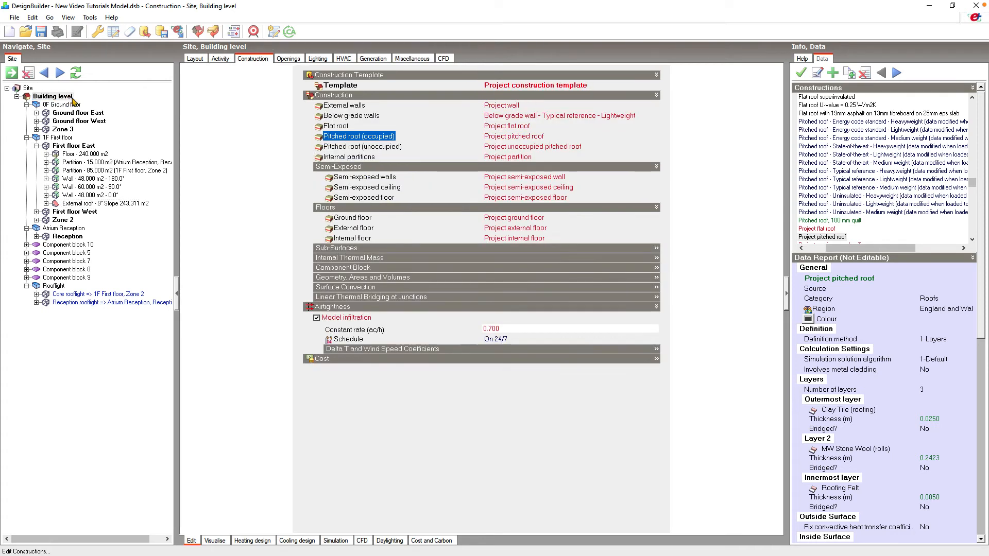
scroll(814, 232, up, 7)
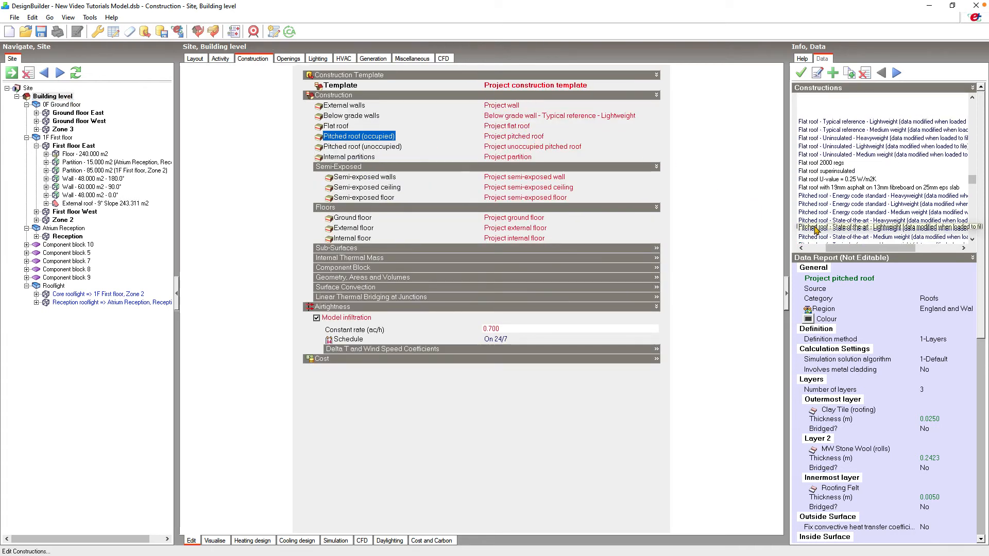
scroll(815, 223, up, 2)
click(811, 146)
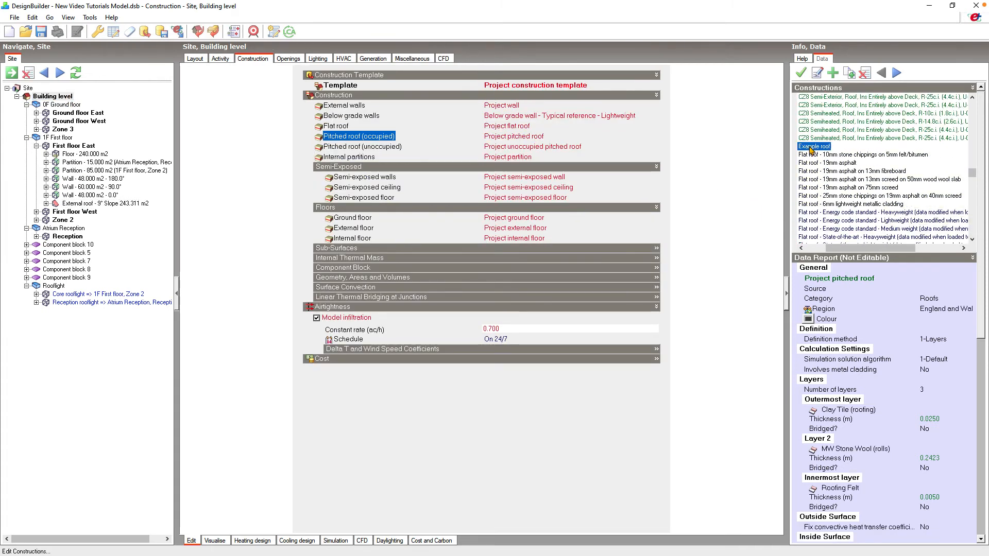
click(801, 73)
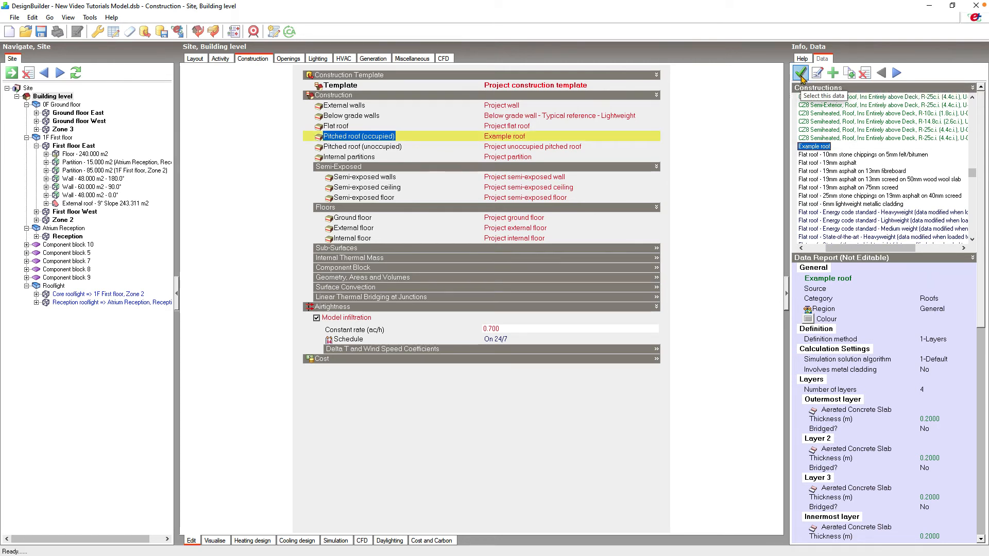
click(88, 205)
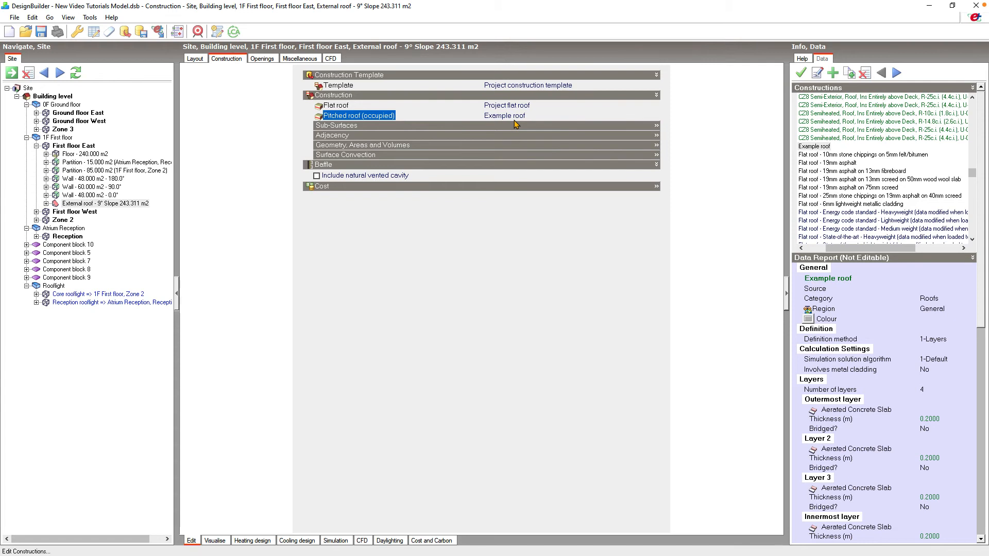
click(47, 100)
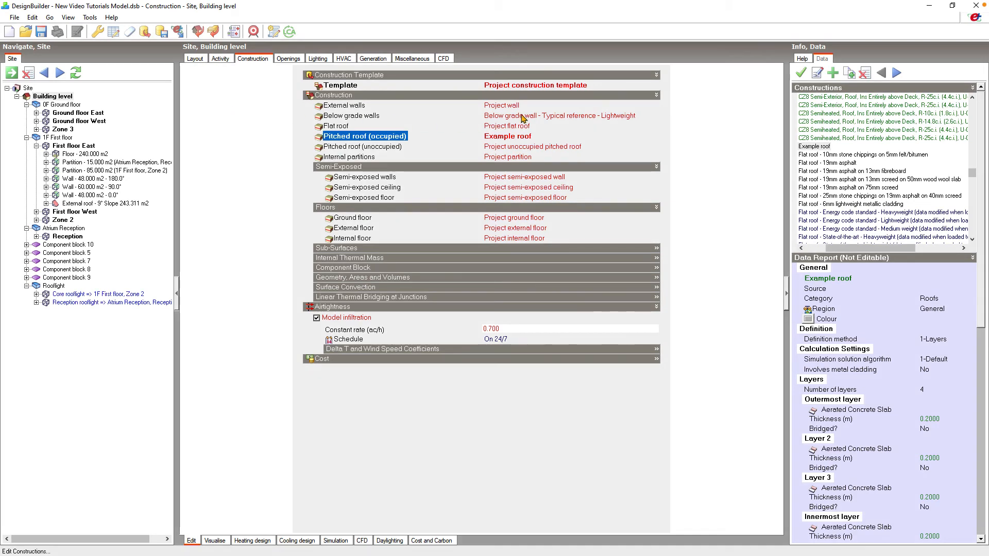
- Copy the Brick cavity with dense plaster construction from the external walls construction list, open the copy, and close both dialogs
click(593, 105)
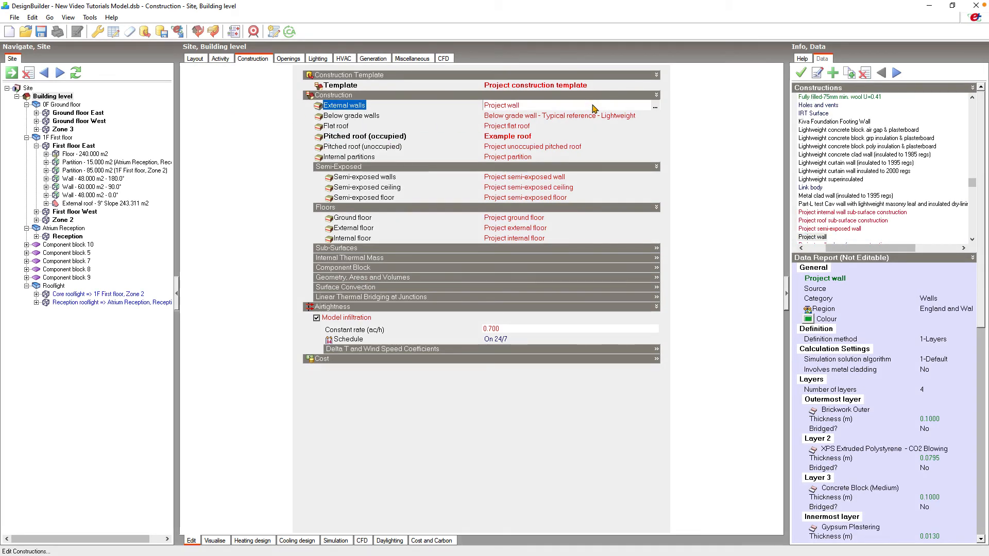
click(655, 107)
scroll(412, 287, up, 5)
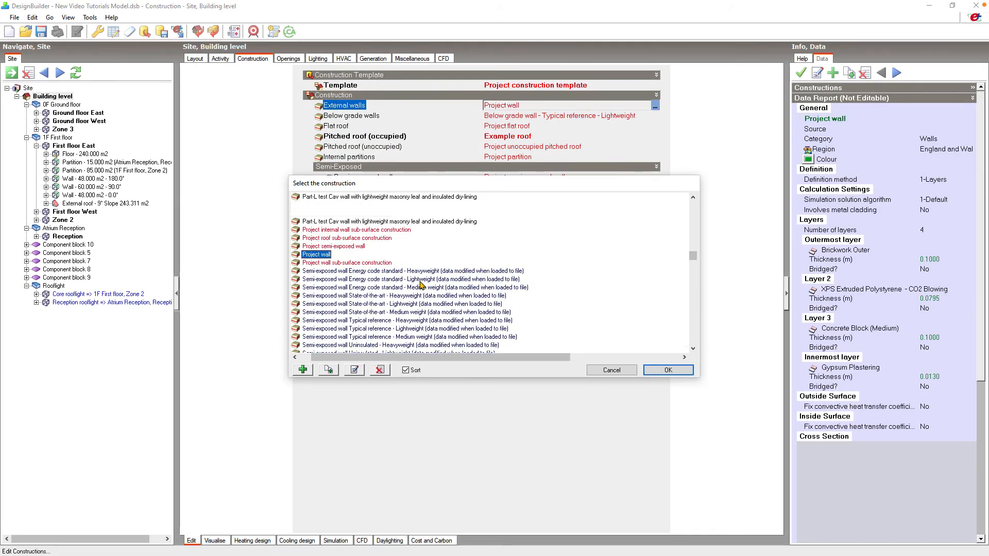
scroll(412, 287, up, 15)
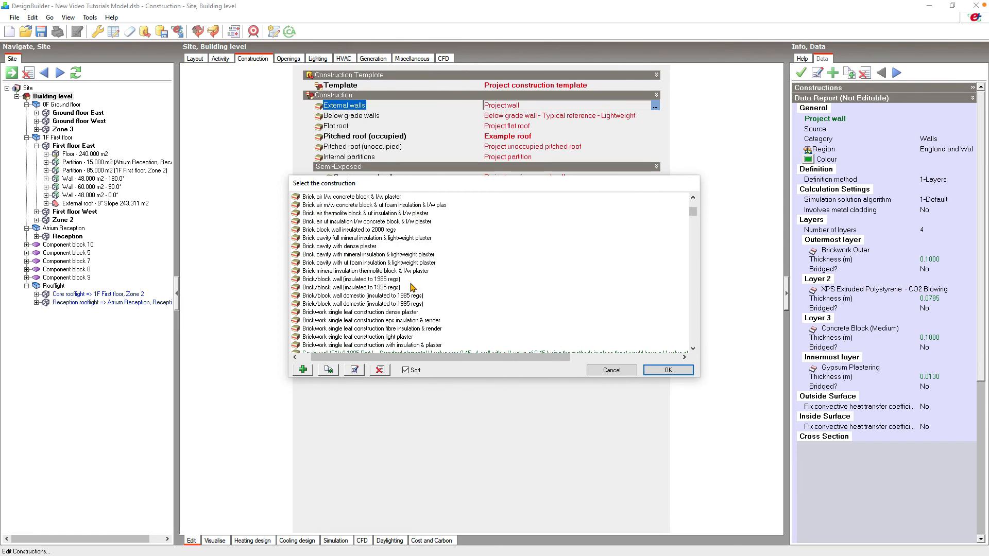
click(362, 247)
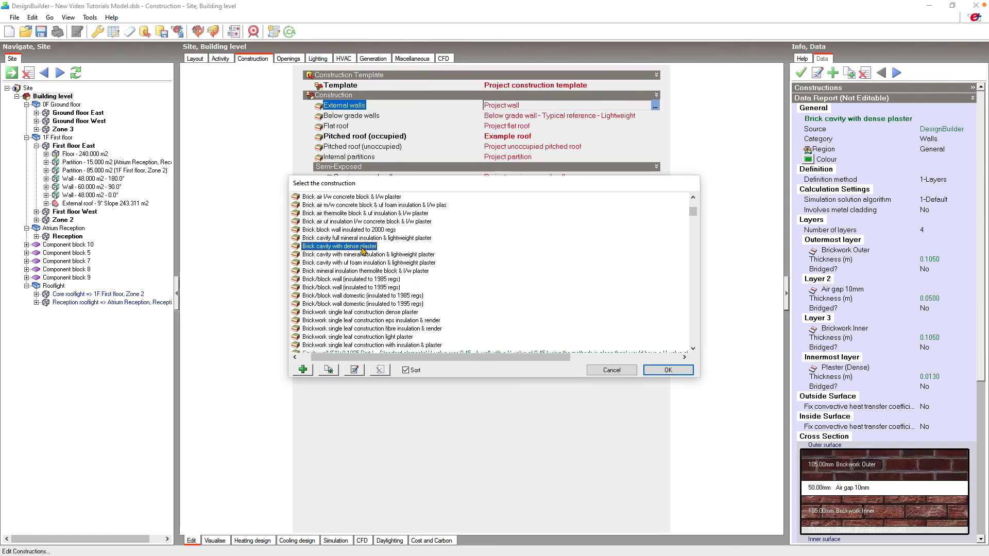
click(329, 371)
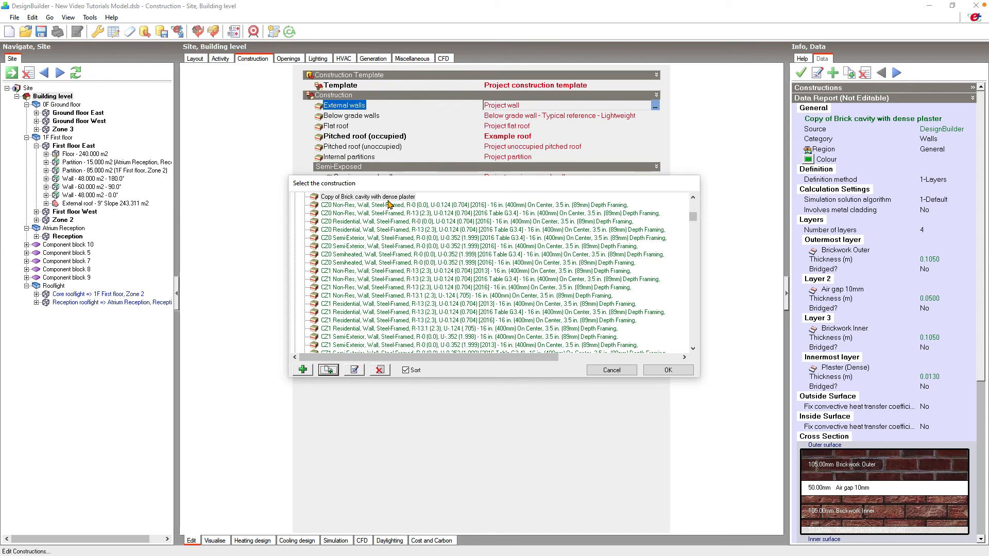
click(357, 375)
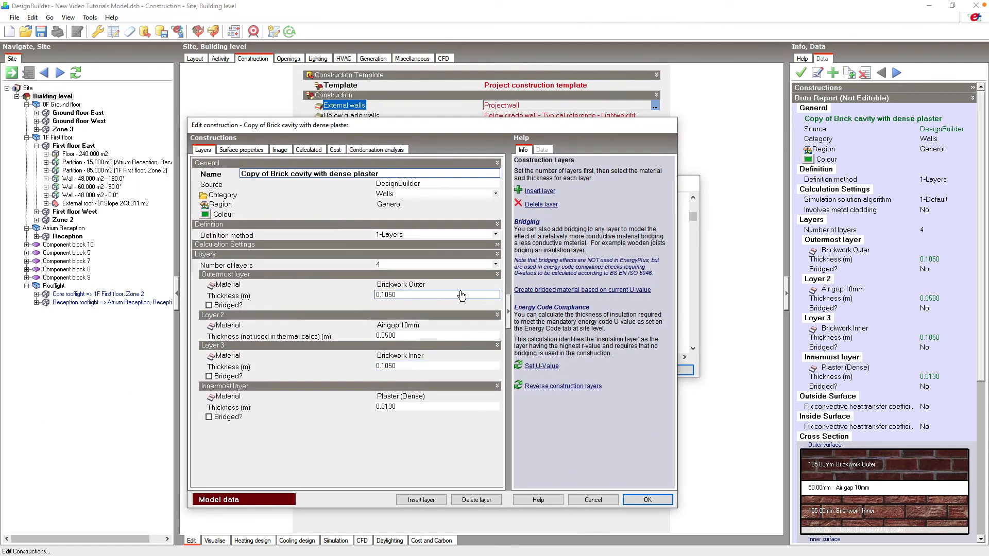
click(593, 500)
click(612, 373)
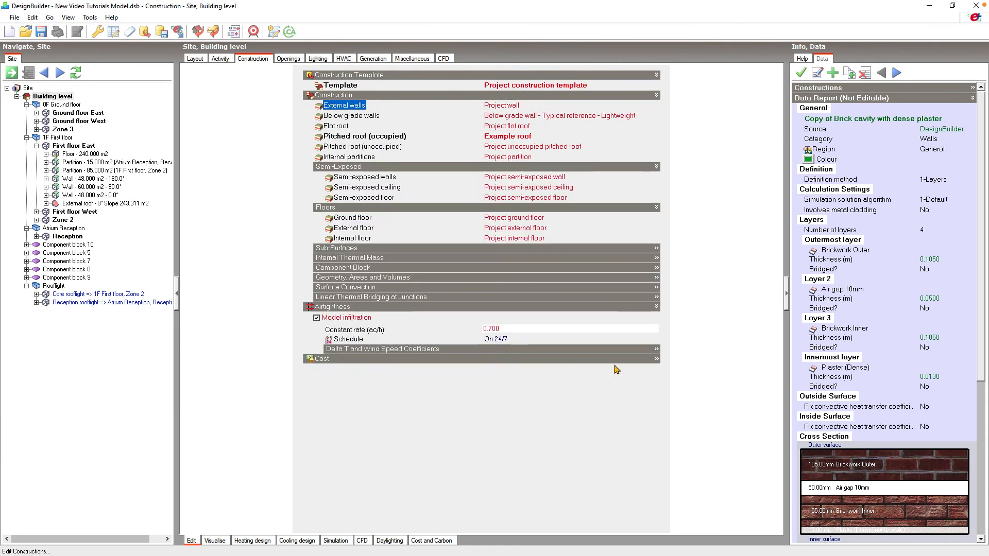
- Select the Copy of Brick cavity with dense plaster construction in the library and apply it
click(819, 88)
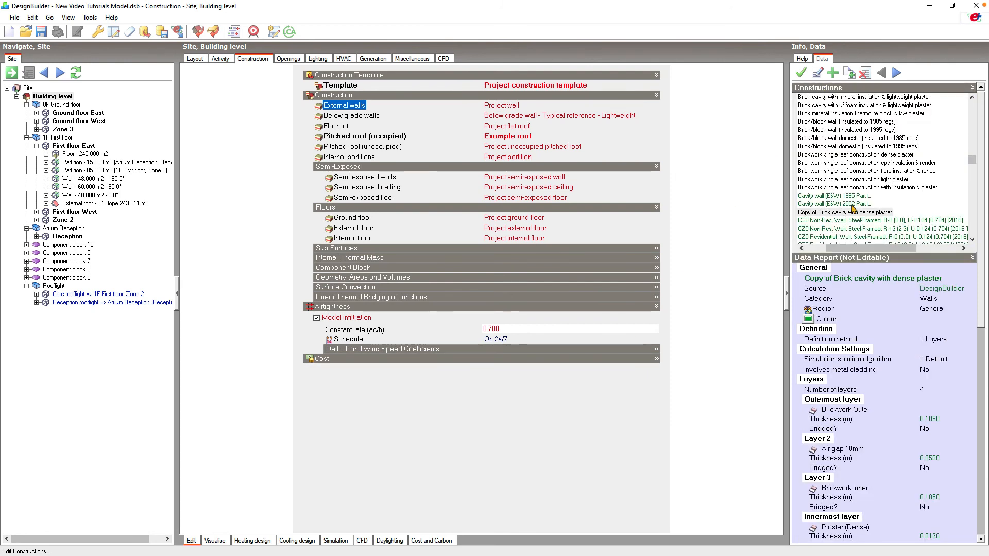
click(855, 212)
click(802, 74)
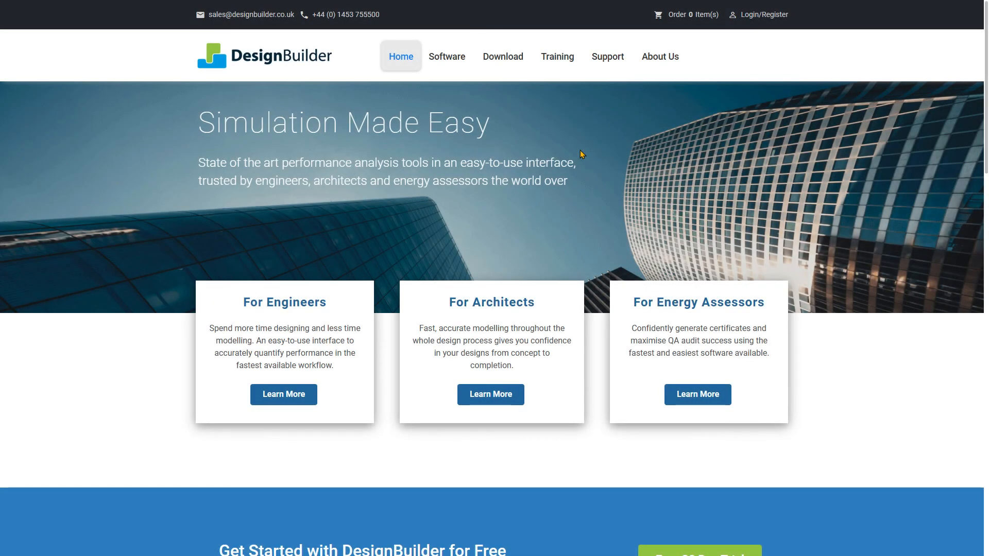
- Browse the DesignBuilder website's online training and open the Basic Model Data Constructions and Infiltration module details
mouse_move(554, 60)
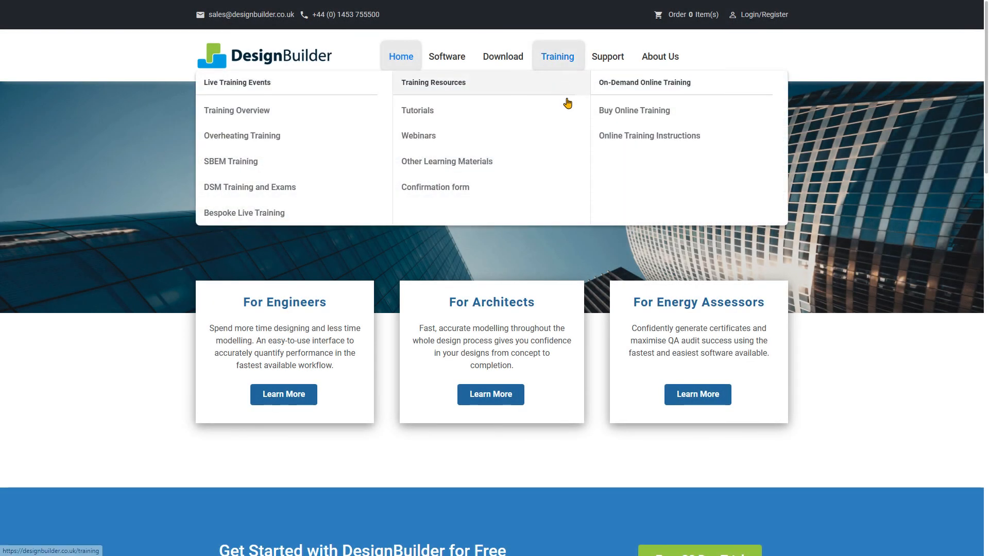
click(615, 111)
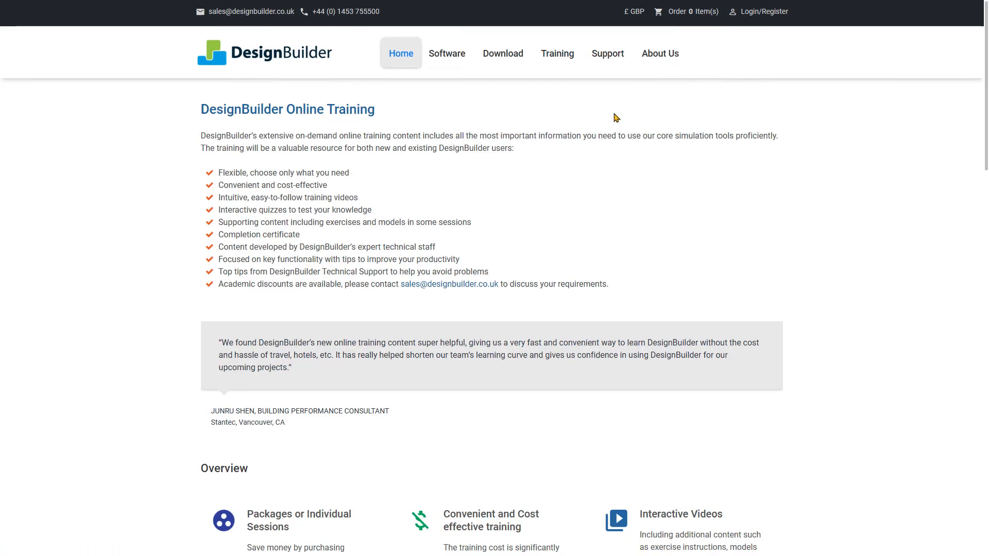
scroll(617, 119, down, 10)
scroll(616, 119, down, 10)
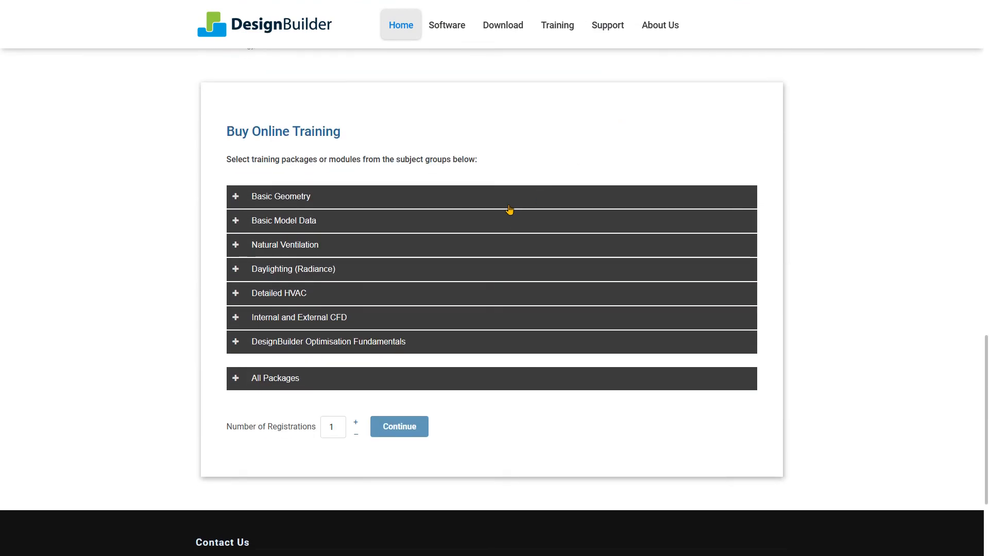
click(498, 221)
click(341, 338)
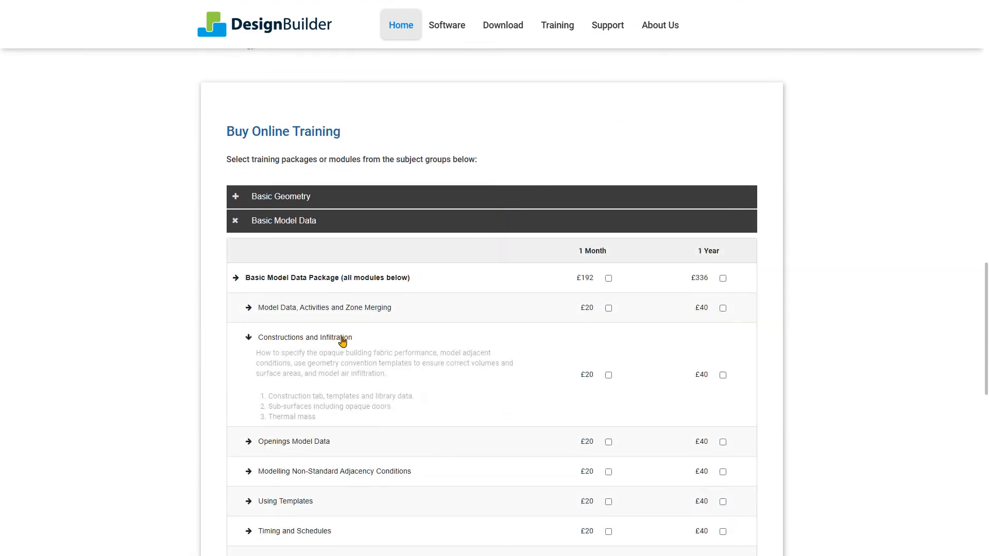